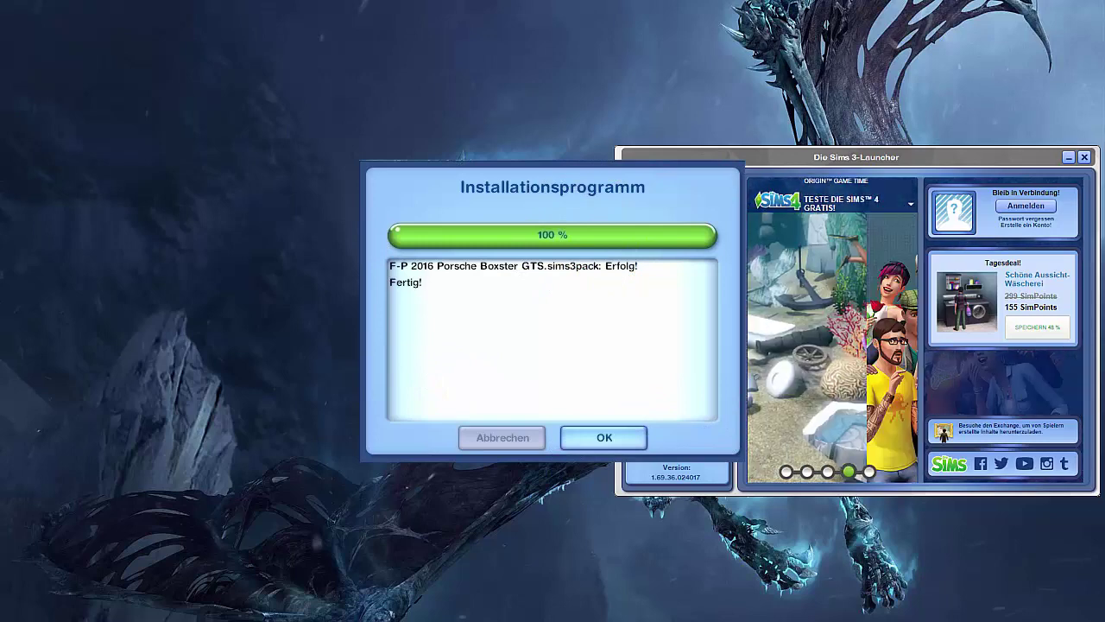
# Acknowledge the finished Porsche Boxster GTS installation and close the Sims 3 launcher
pyautogui.press('Return')
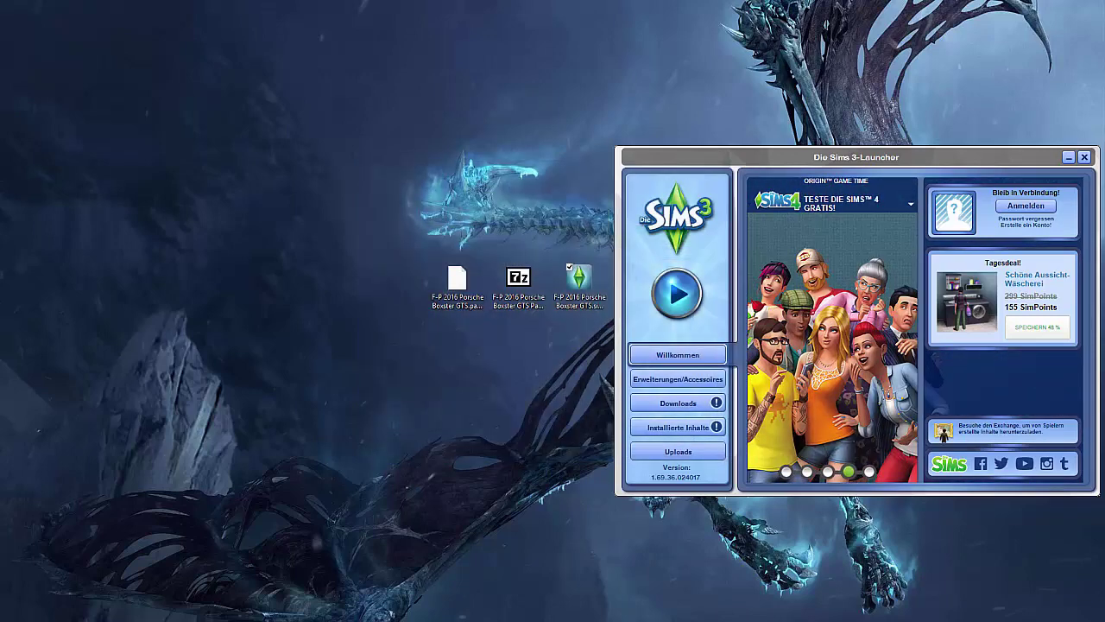
pyautogui.hotkey('alt', 'F4')
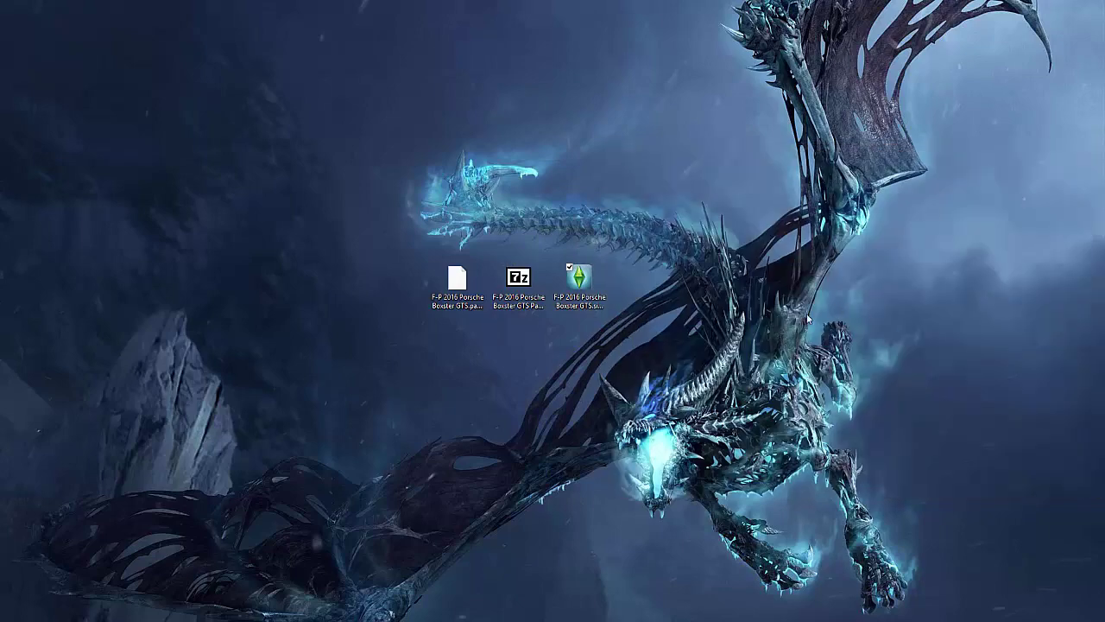
pyautogui.click(578, 281)
pyautogui.moveTo(578, 281)
pyautogui.mouseDown()
pyautogui.moveTo(638, 285)
pyautogui.moveTo(578, 280)
pyautogui.mouseUp()
pyautogui.click(659, 281)
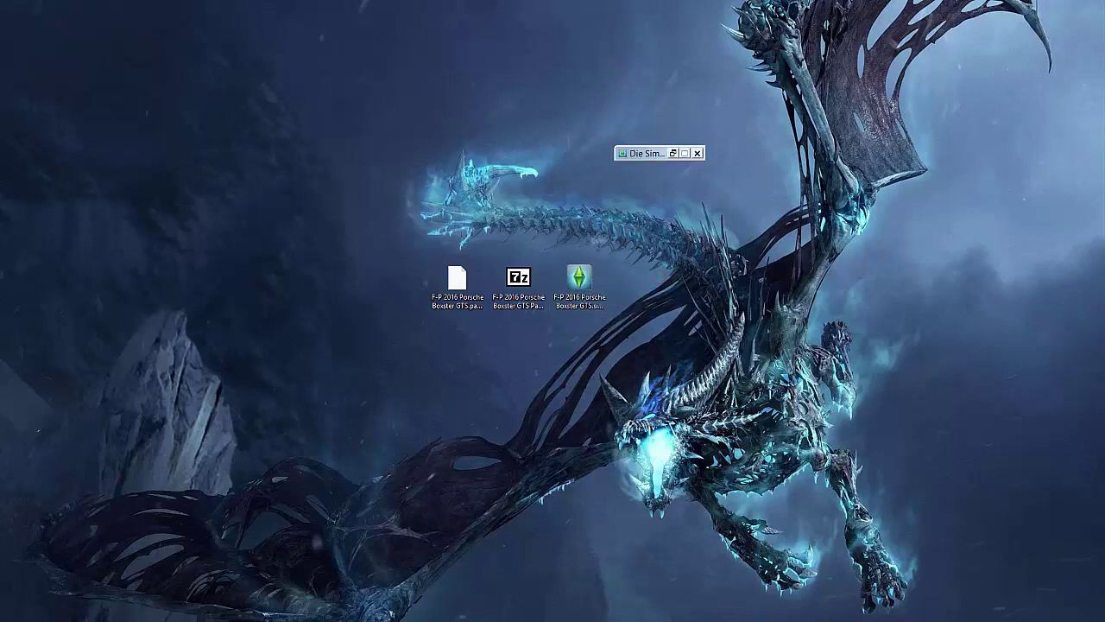
# Check for the 2016 Porsche Boxster GTS in the launcher's downloads and installed content by category, and close the launcher
pyautogui.click(695, 403)
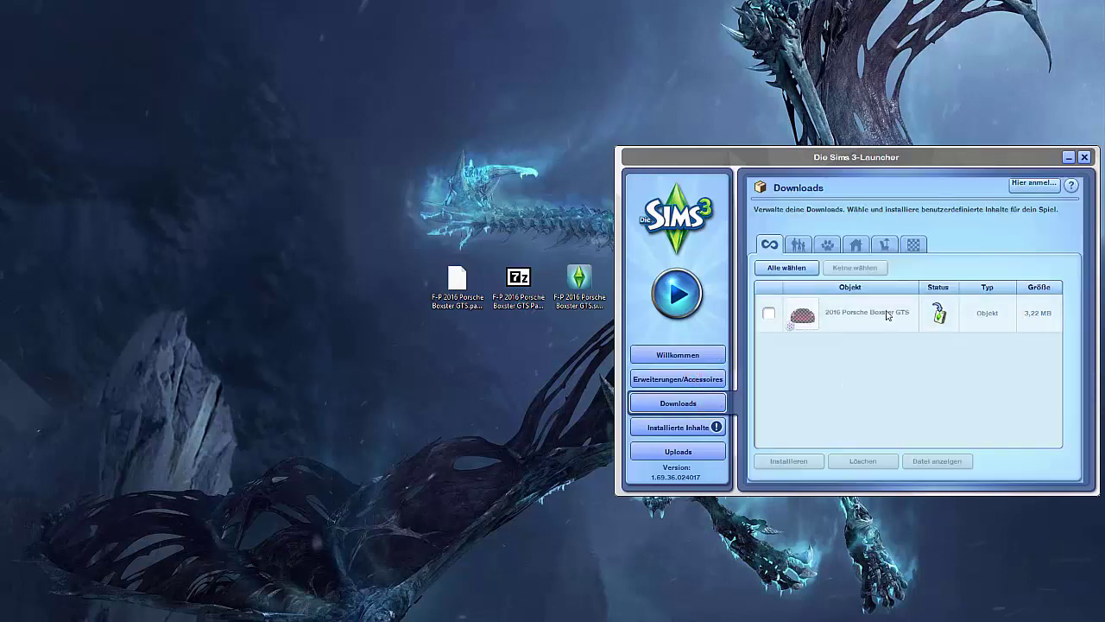
pyautogui.click(696, 426)
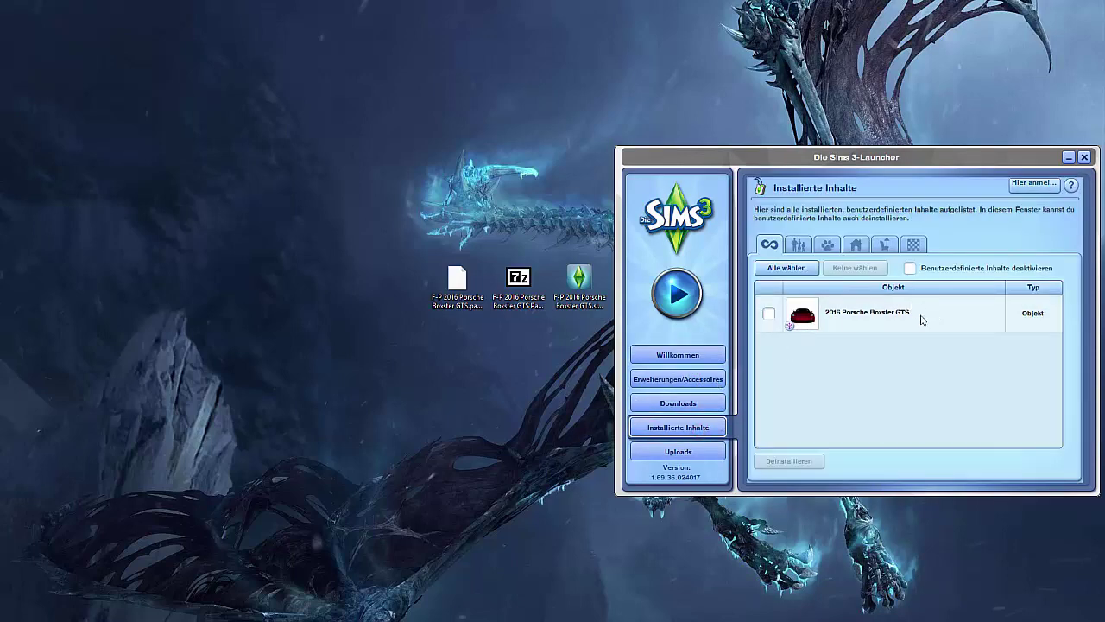
pyautogui.click(799, 245)
pyautogui.click(855, 249)
pyautogui.click(884, 249)
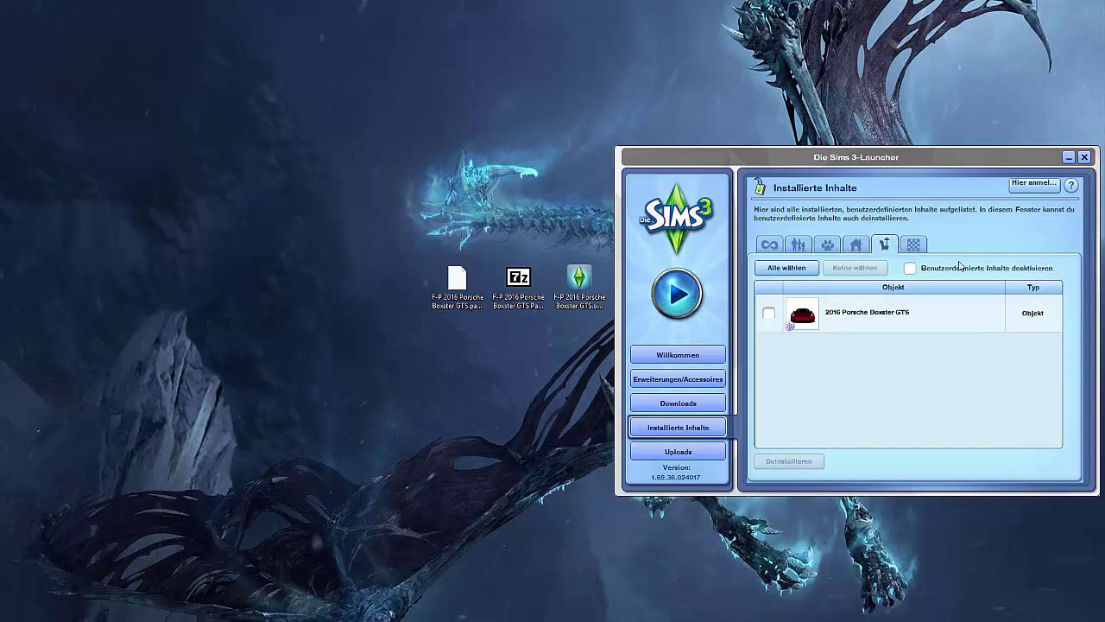
pyautogui.click(1085, 157)
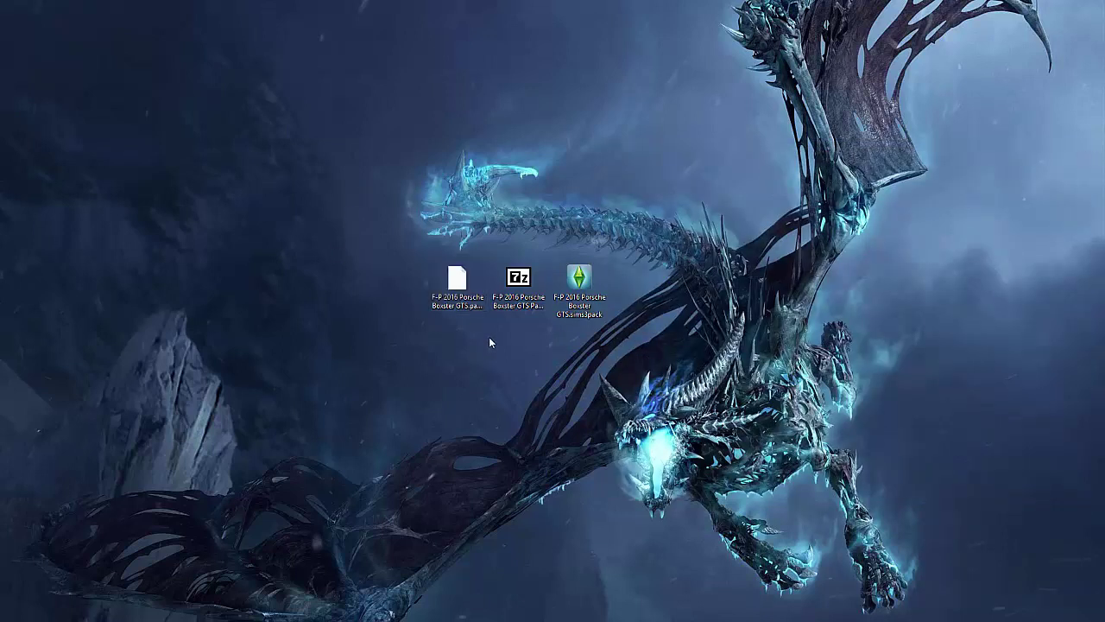
pyautogui.click(461, 284)
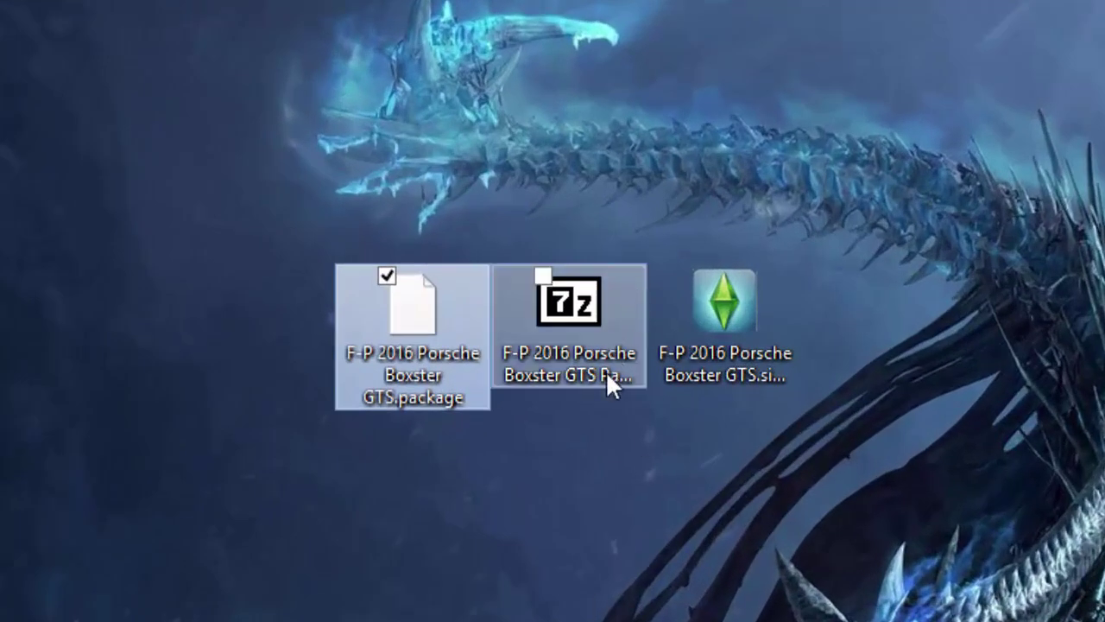
pyautogui.click(560, 596)
pyautogui.click(406, 327)
pyautogui.click(754, 604)
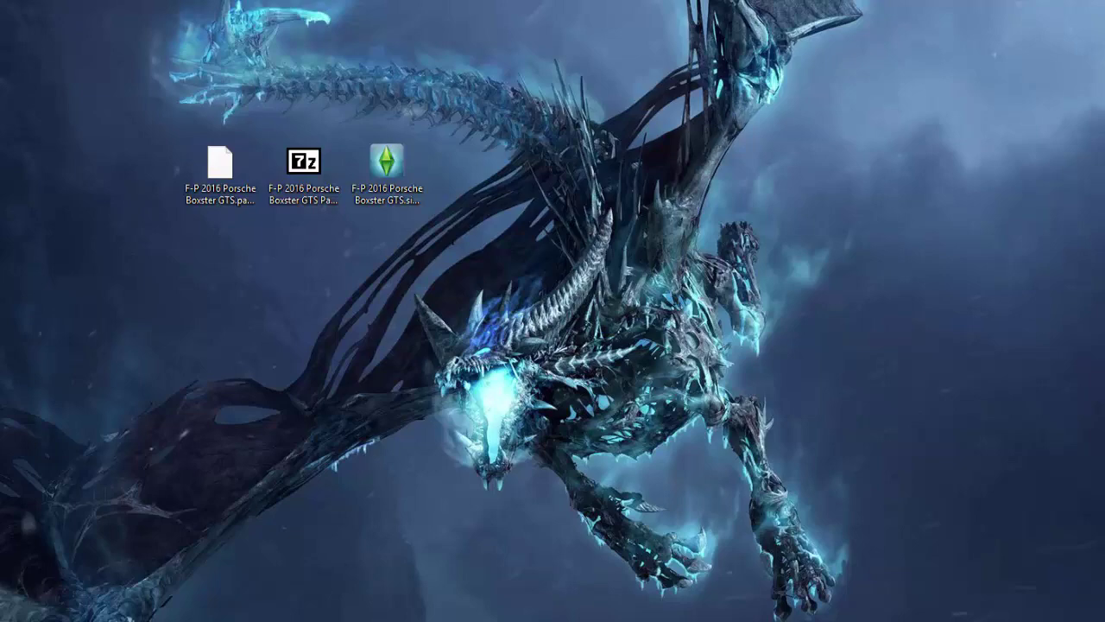
# Switch to File Explorer and open the Die Sims 3 folder under Dokumente, Electronic Arts
pyautogui.press('super+e')
pyautogui.doubleClick(592, 218)
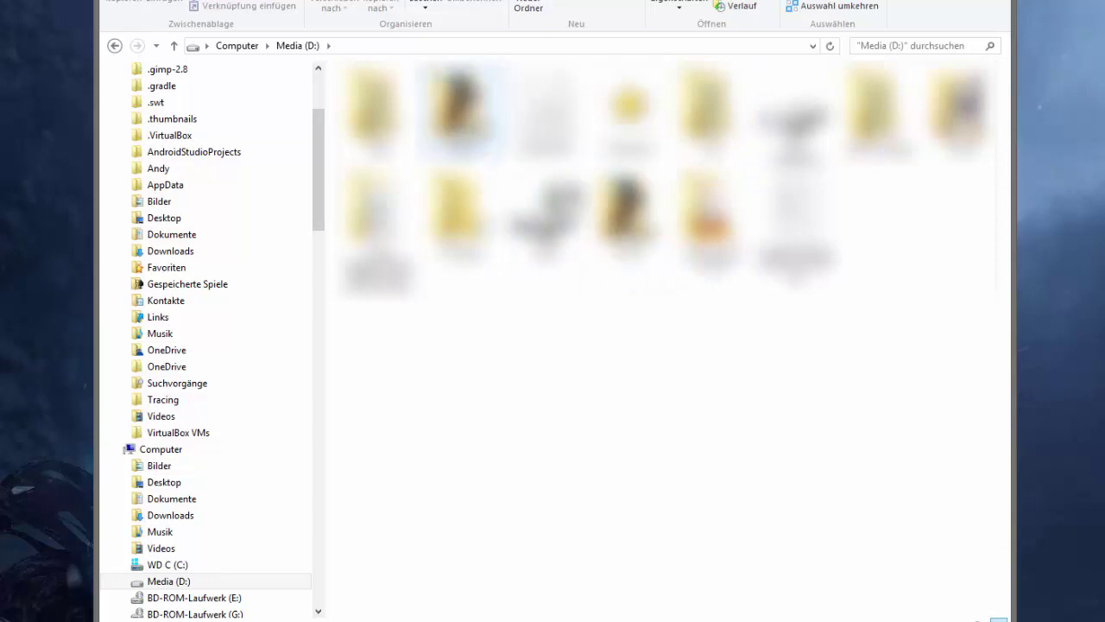
pyautogui.hotkey('alt', 'Left')
pyautogui.click(425, 204)
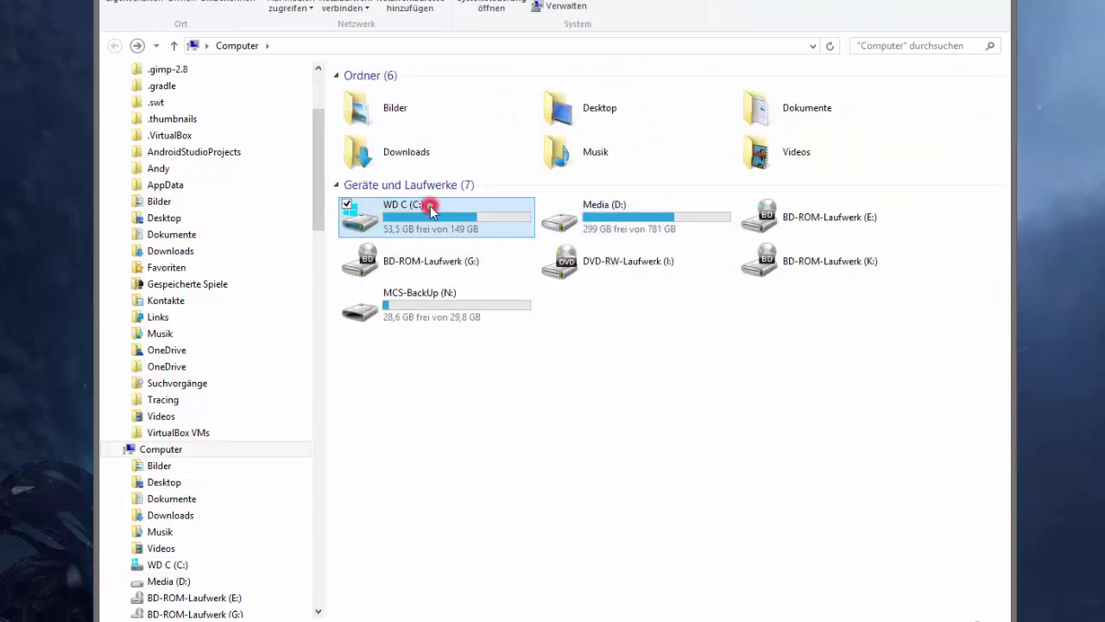
pyautogui.doubleClick(812, 113)
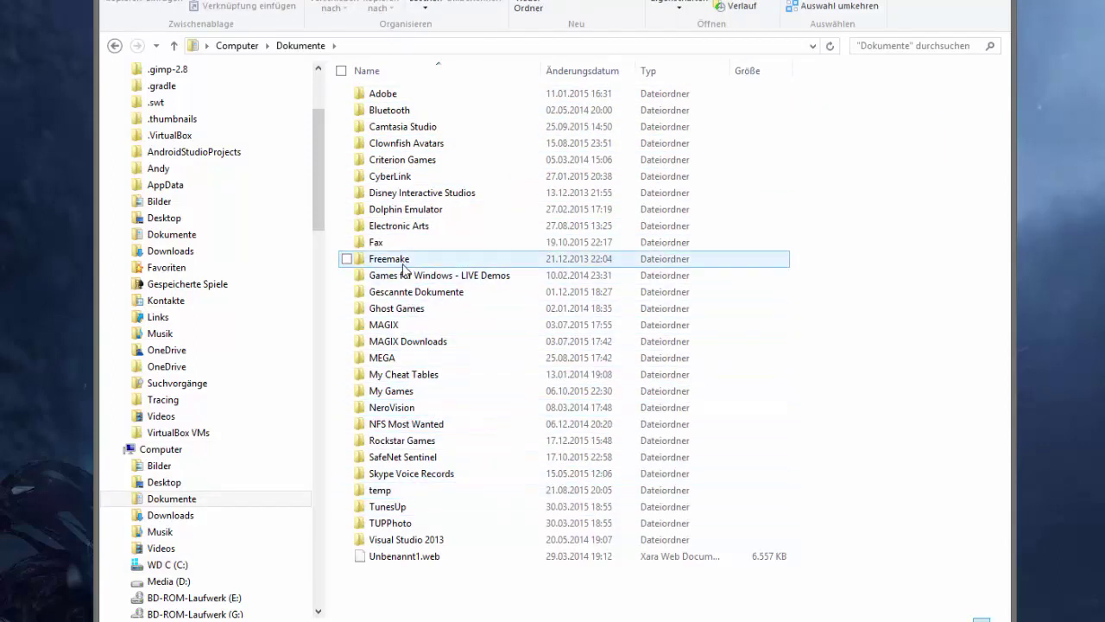
pyautogui.doubleClick(410, 233)
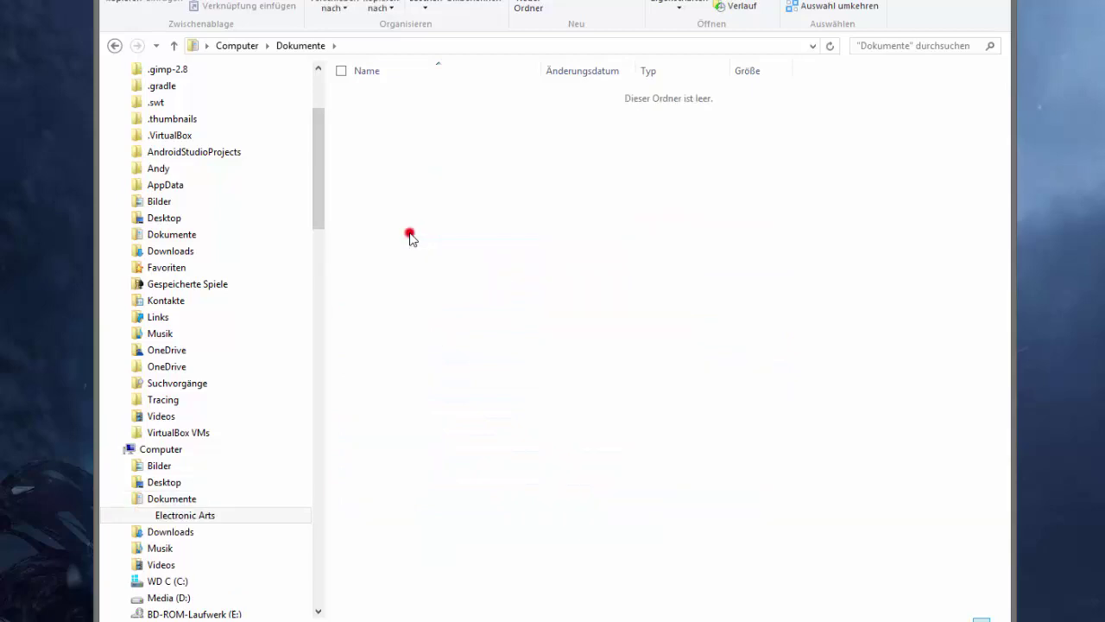
pyautogui.click(392, 87)
pyautogui.doubleClick(399, 95)
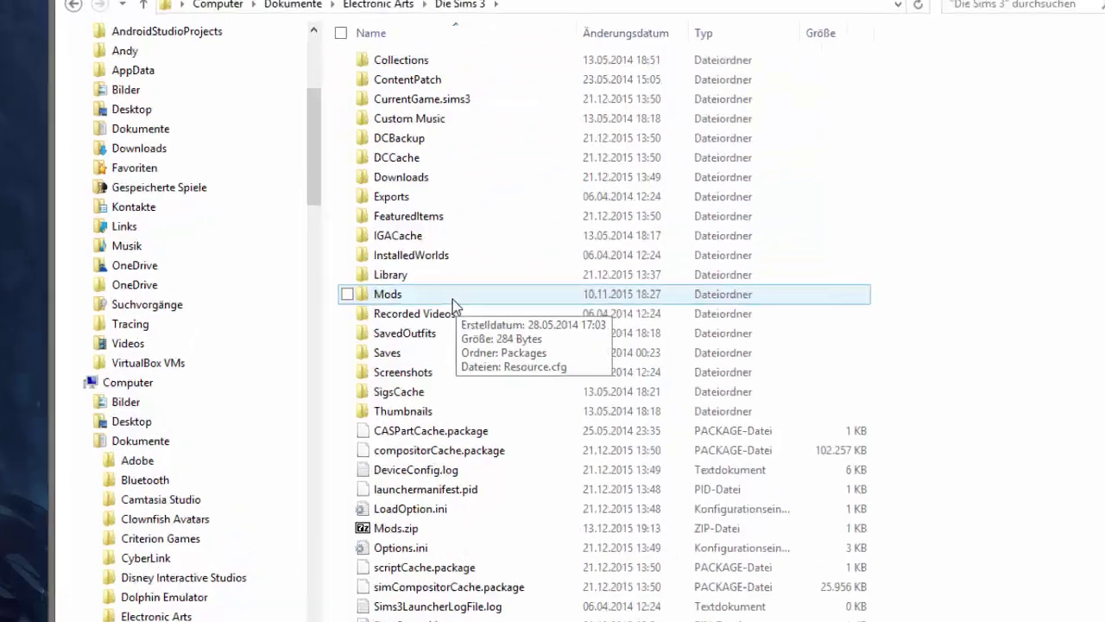
# Open the Mods folder inside the Die Sims 3 folder
pyautogui.click(450, 299)
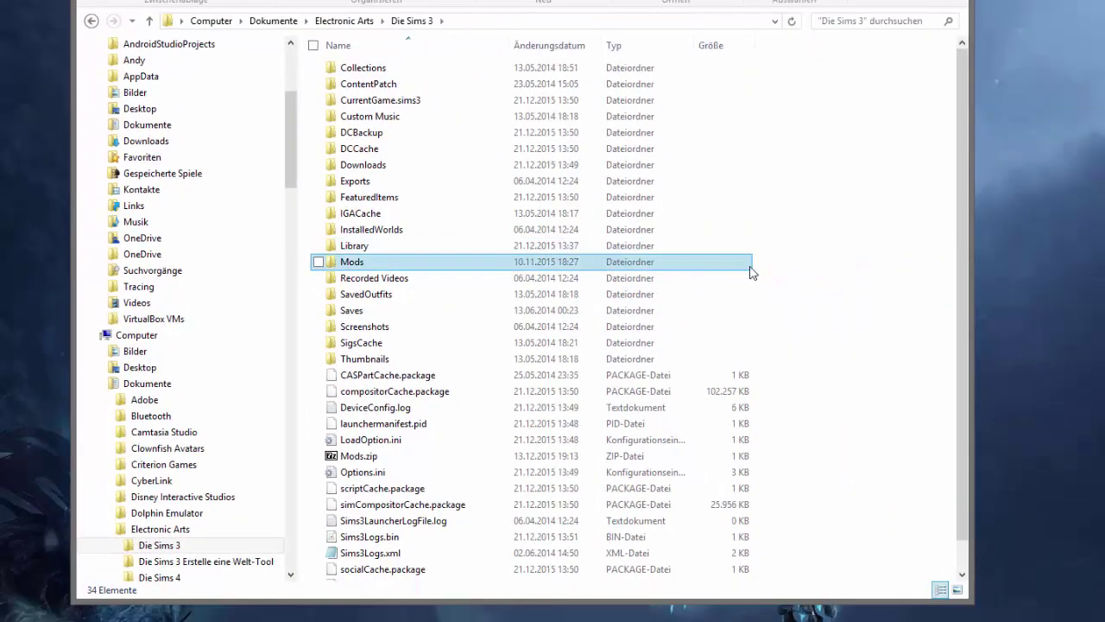
pyautogui.click(806, 272)
pyautogui.click(565, 262)
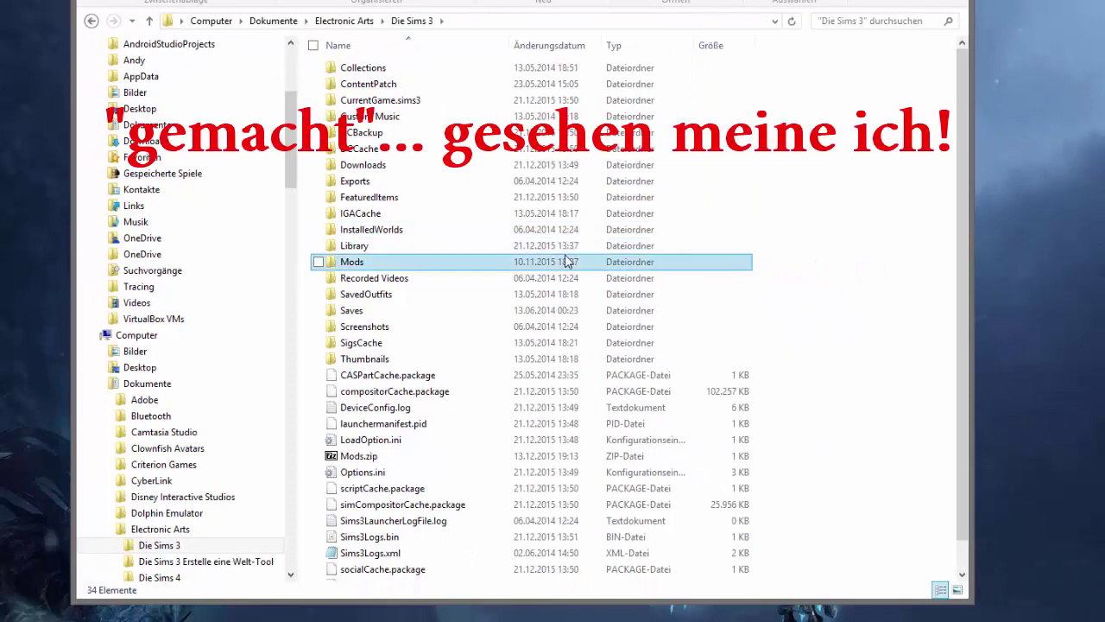
pyautogui.click(360, 308)
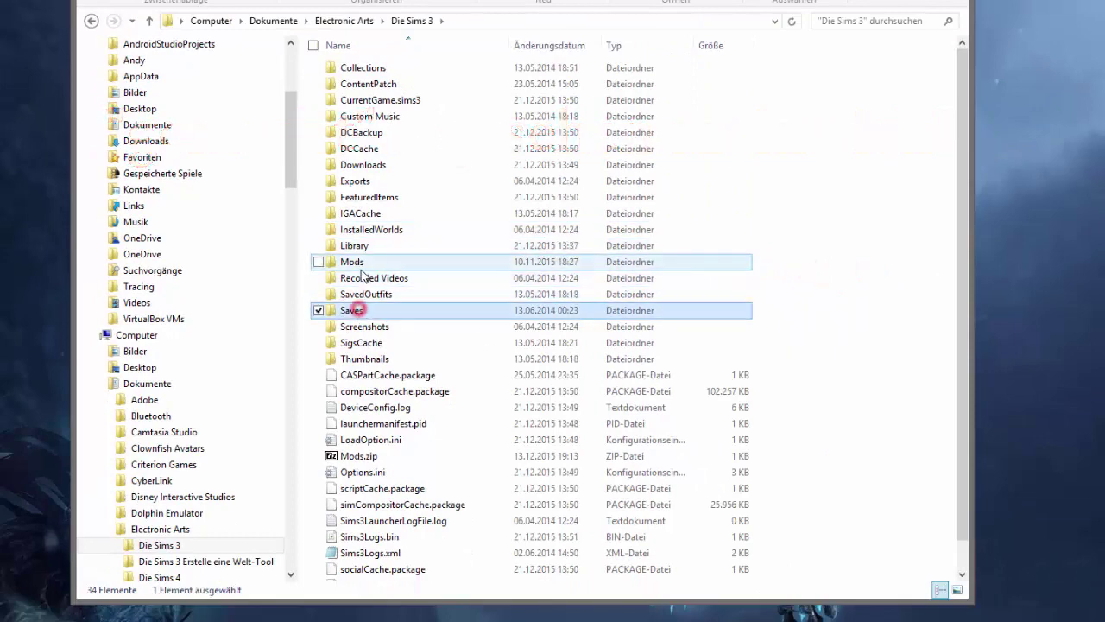
pyautogui.doubleClick(403, 263)
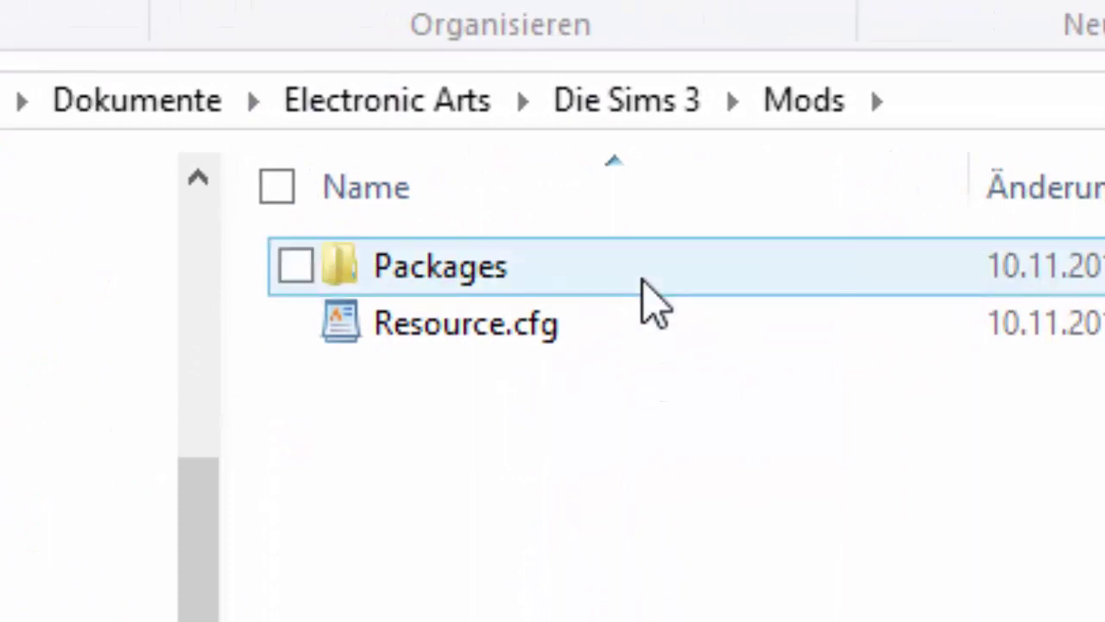
# View the contents of Resource.cfg in WordPad and close the file
pyautogui.click(622, 598)
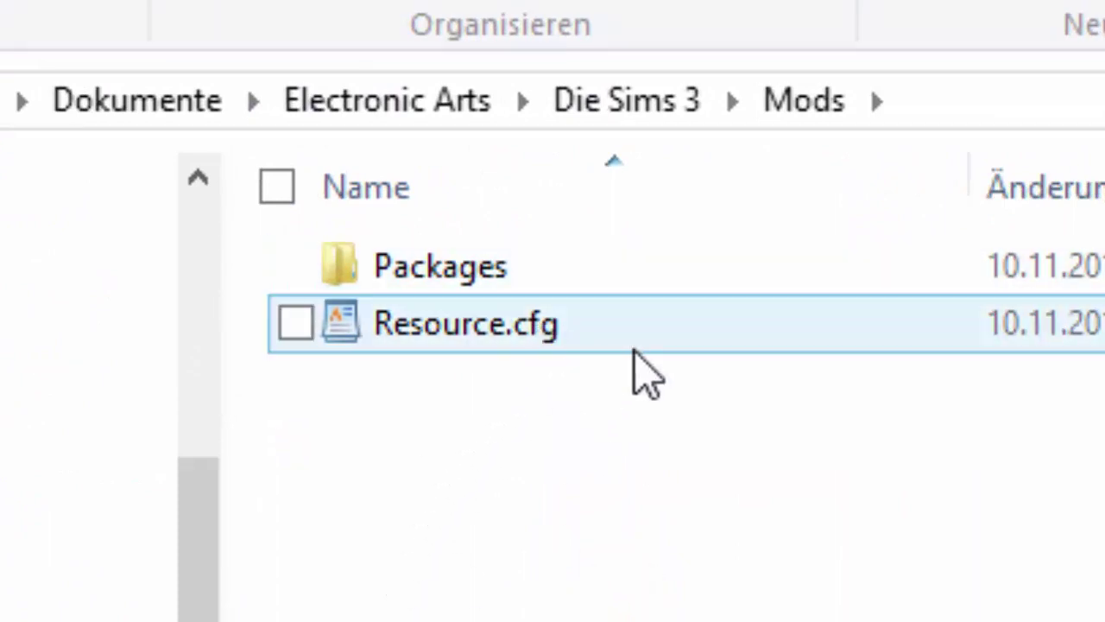
pyautogui.click(740, 338)
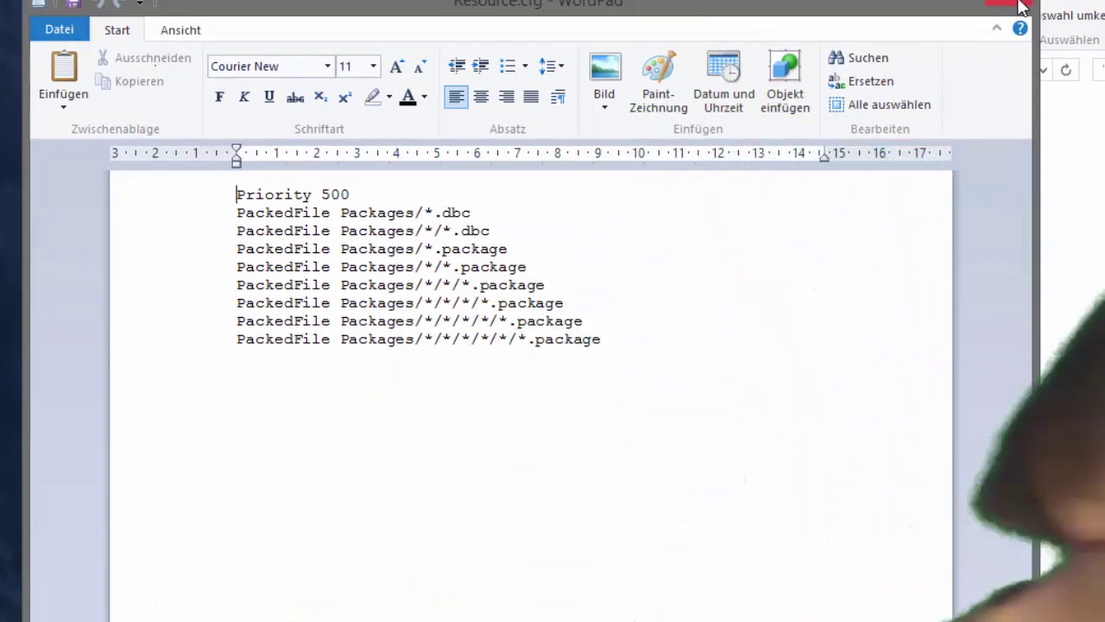
pyautogui.click(1022, 7)
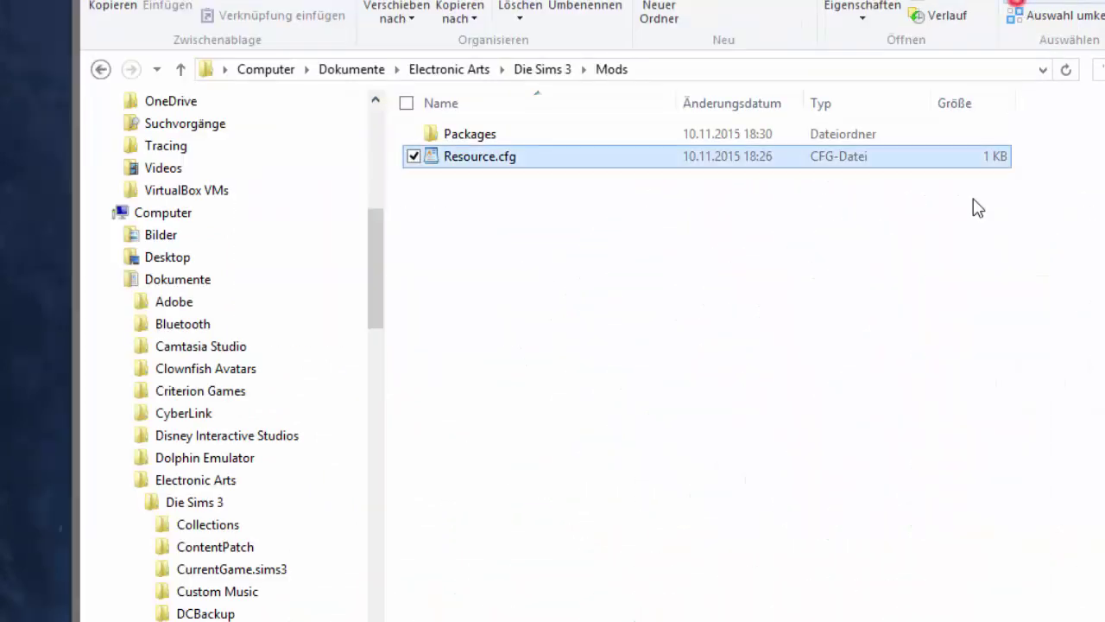
# Open the Packages folder inside Mods and dock its window to the left half of the desktop
pyautogui.keyDown('ctrl'); pyautogui.click(527, 140); pyautogui.keyUp('ctrl')
pyautogui.press('Delete')
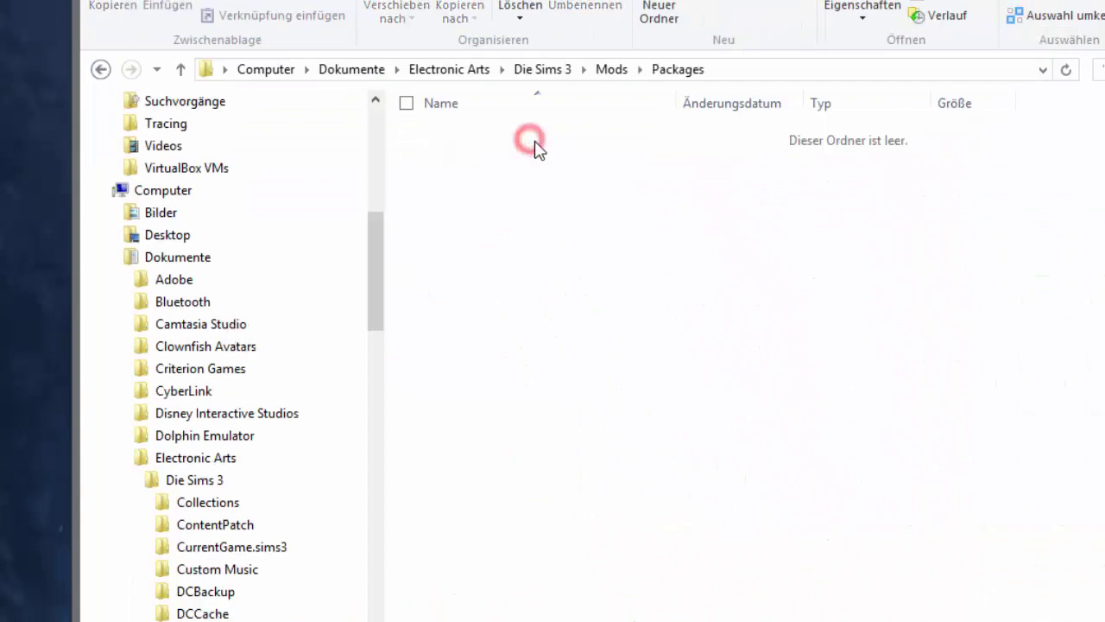
pyautogui.hotkey('ctrl', 'z')
pyautogui.press('Return')
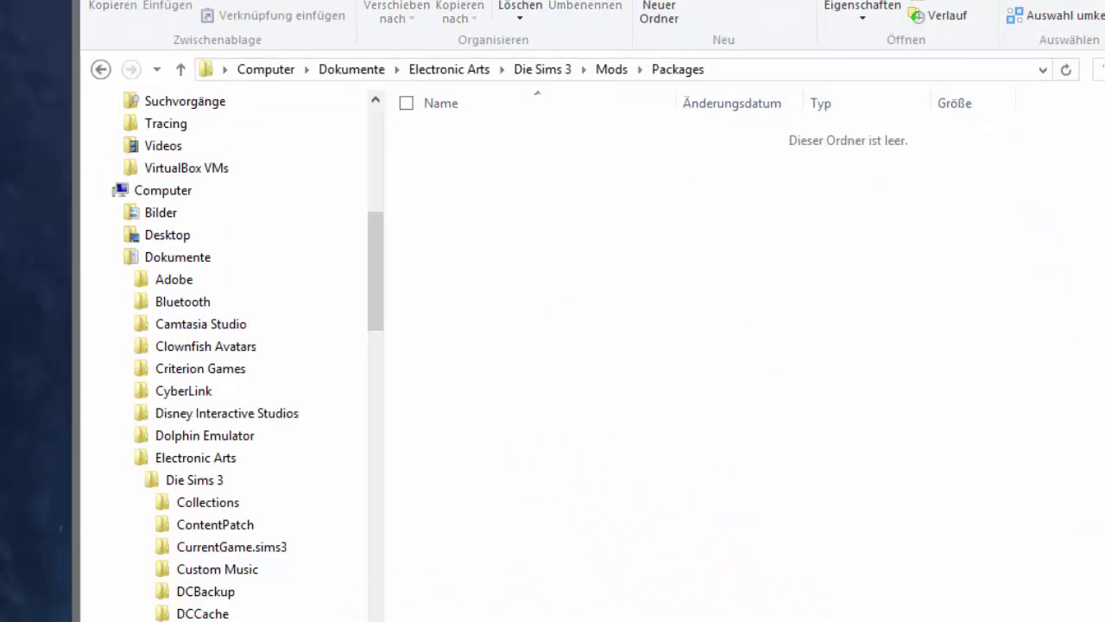
pyautogui.moveTo(345, 2); pyautogui.dragTo(0, 9)
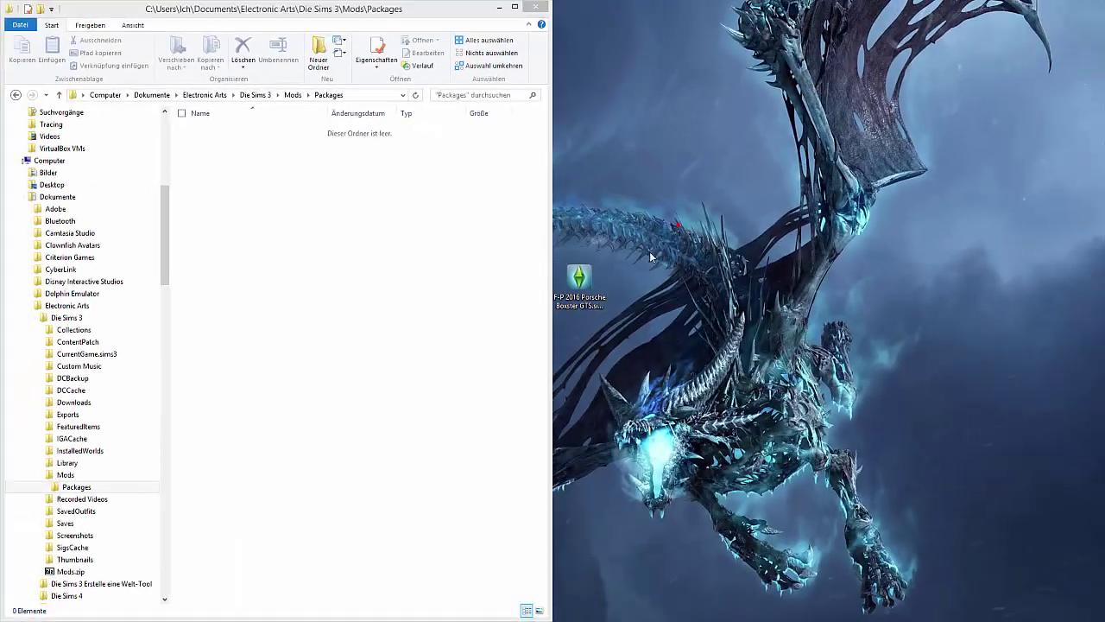
# Set the desktop files clear of the folder window and move F-P 2016 Porsche Boxster GTS.package into the Packages folder
pyautogui.moveTo(580, 277); pyautogui.dragTo(886, 278)
pyautogui.click(859, 380)
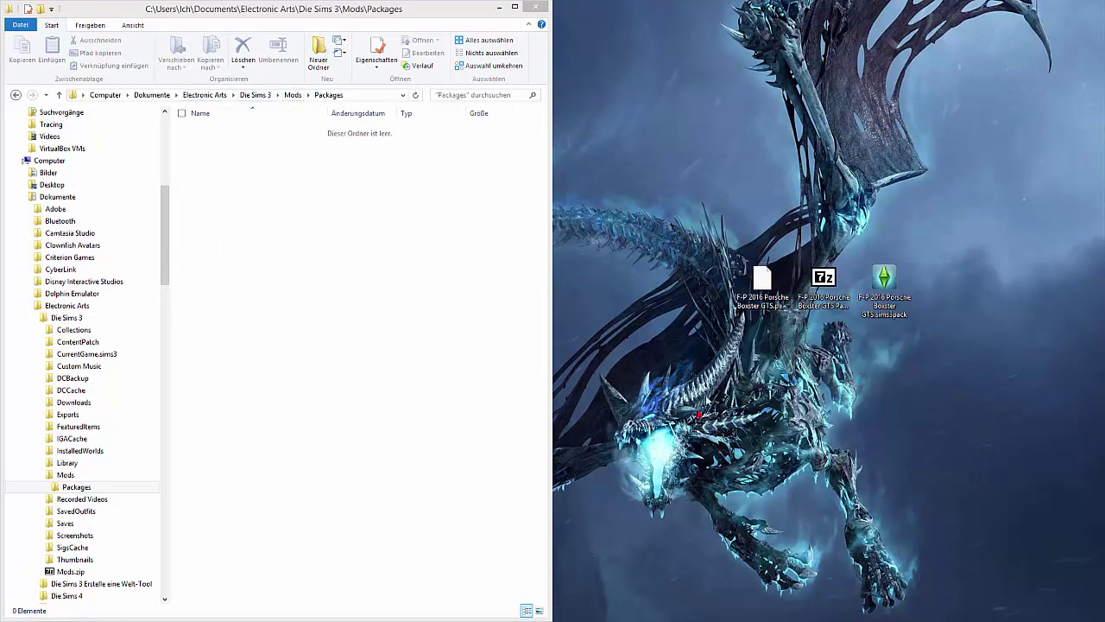
pyautogui.moveTo(762, 278); pyautogui.dragTo(382, 403)
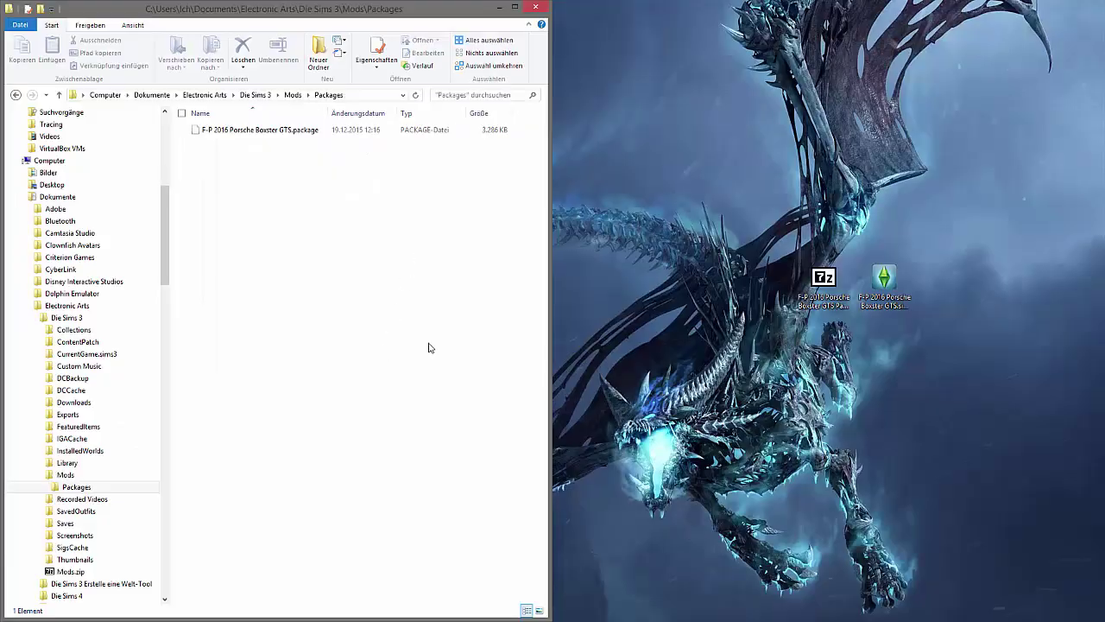
# Go back up from the Packages folder to the Die Sims 3 folder
pyautogui.click(375, 309)
pyautogui.click(373, 310)
pyautogui.press('BackSpace')
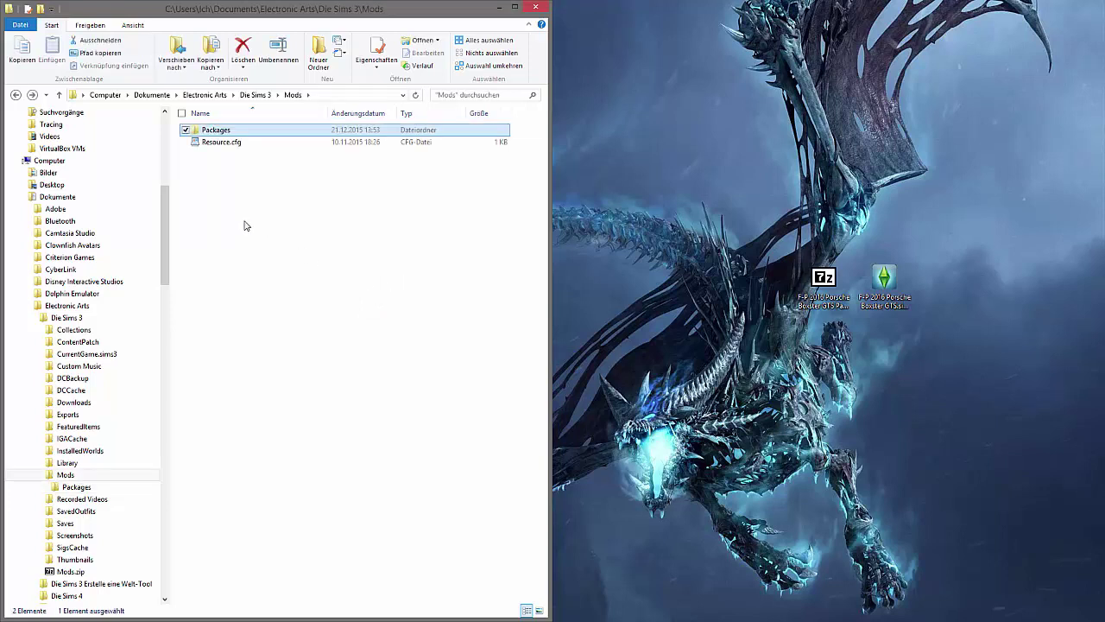
pyautogui.press('BackSpace')
pyautogui.click(527, 282)
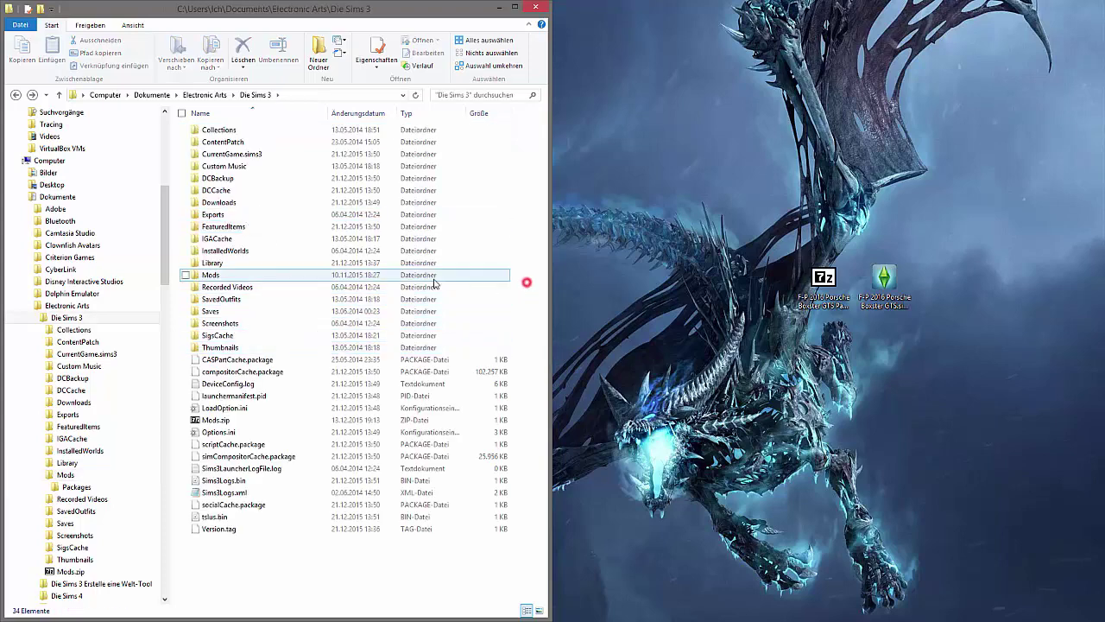
pyautogui.click(371, 274)
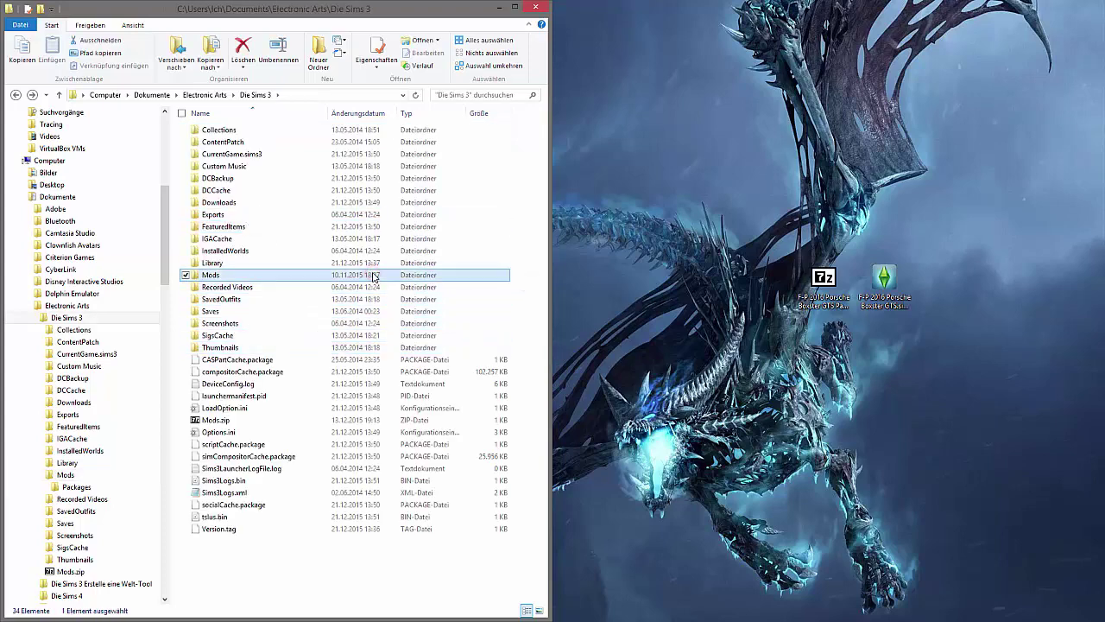
pyautogui.click(522, 278)
pyautogui.click(507, 276)
pyautogui.click(523, 277)
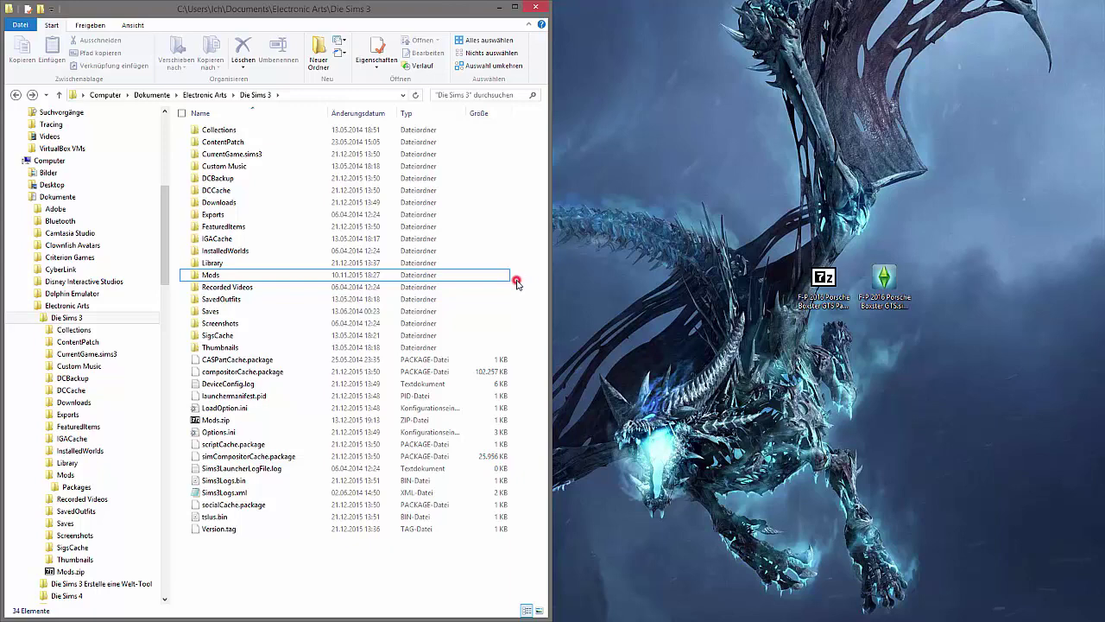
pyautogui.moveTo(516, 280); pyautogui.dragTo(533, 274)
pyautogui.moveTo(531, 281); pyautogui.dragTo(530, 280)
pyautogui.click(251, 274)
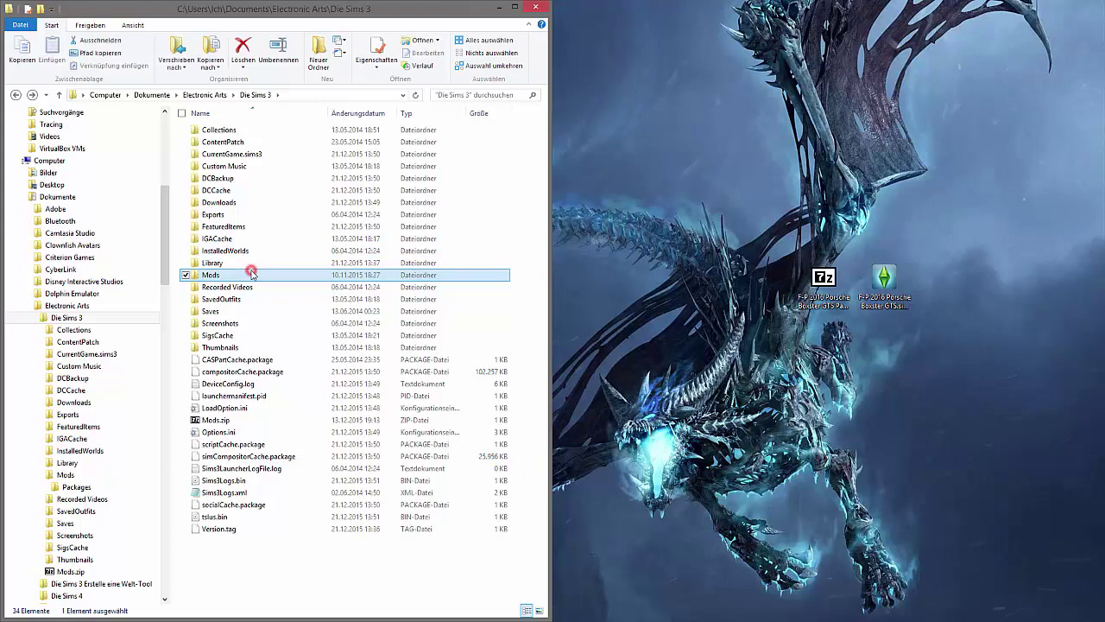
pyautogui.click(515, 278)
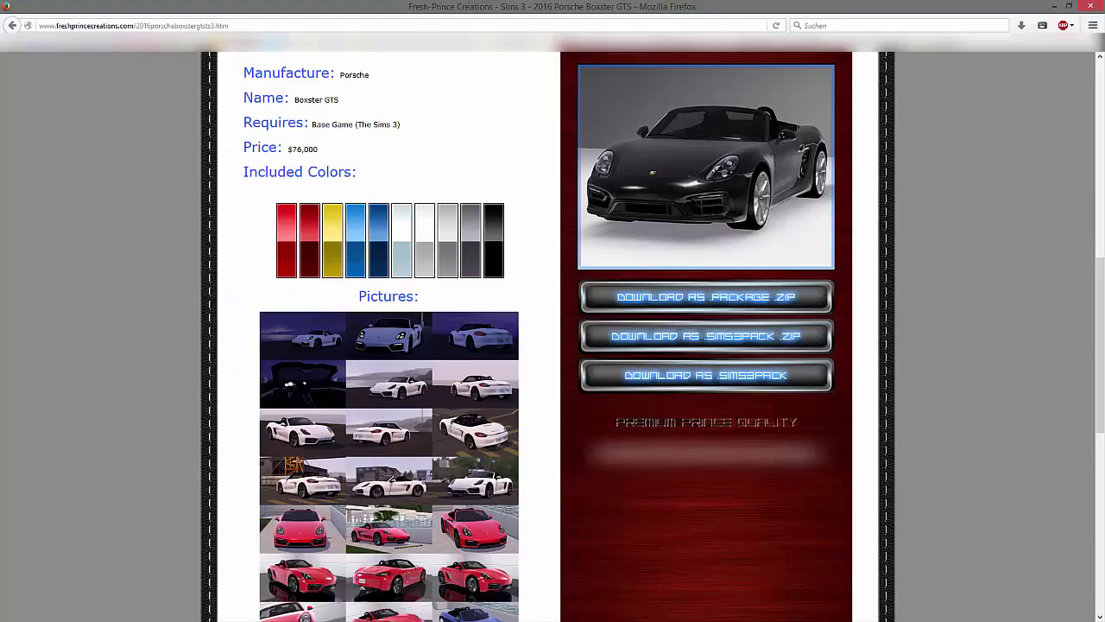
# Switch to Firefox and load the downloads page at massiveplayz.jimdo.com/extra/downloads/
pyautogui.scroll(6, 670, 144)
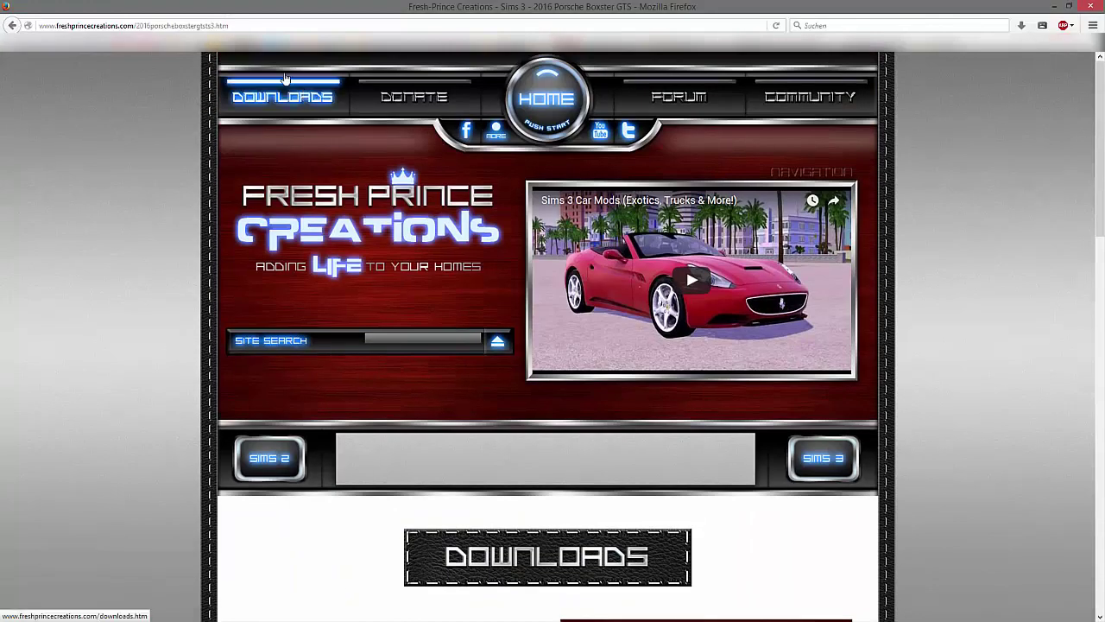
pyautogui.click(229, 27)
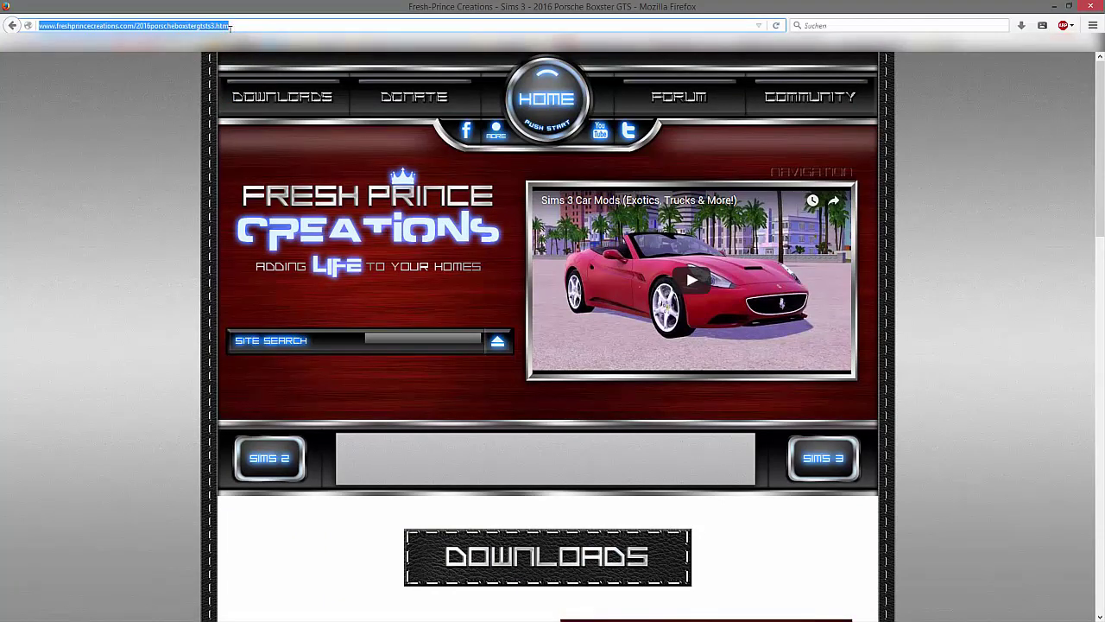
pyautogui.write('massiveplayz.jimdo.com/extra/downloads/')
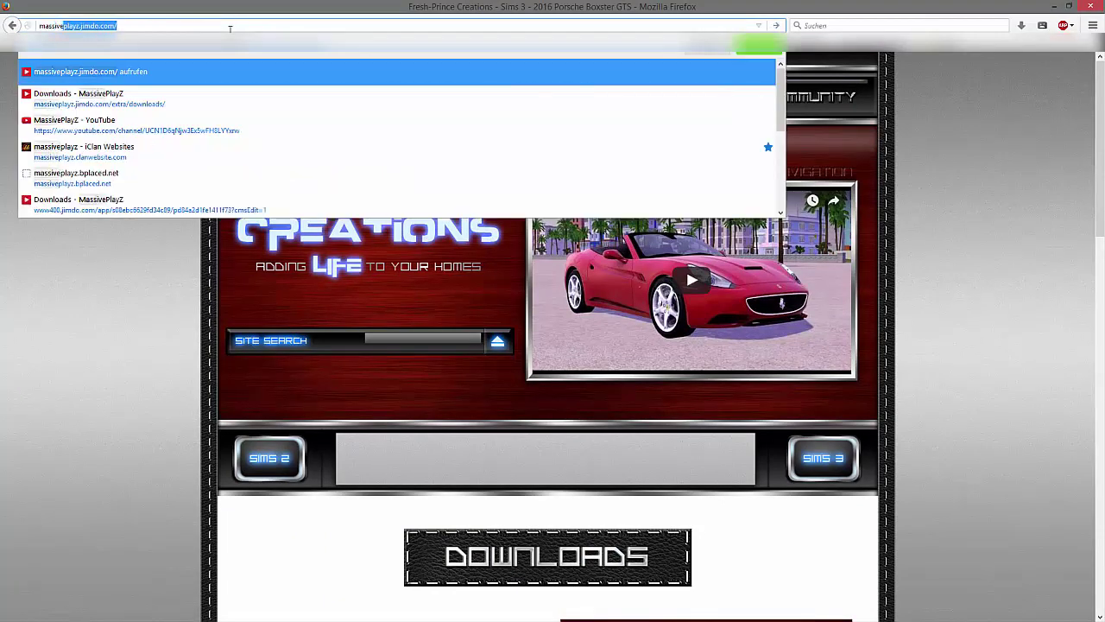
pyautogui.press('Down')
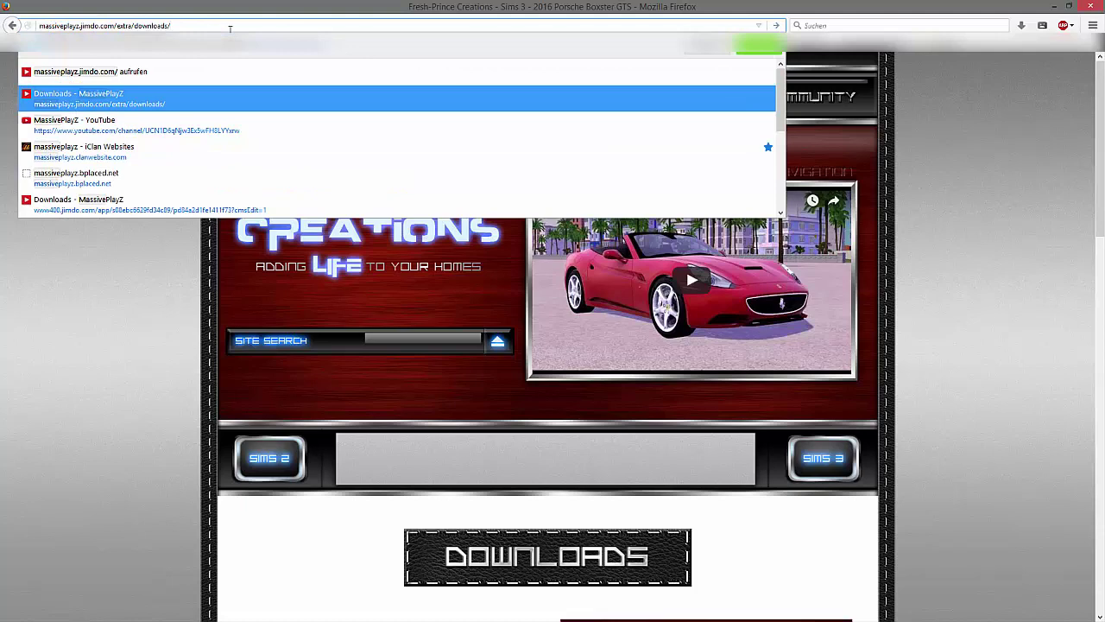
pyautogui.press('Return')
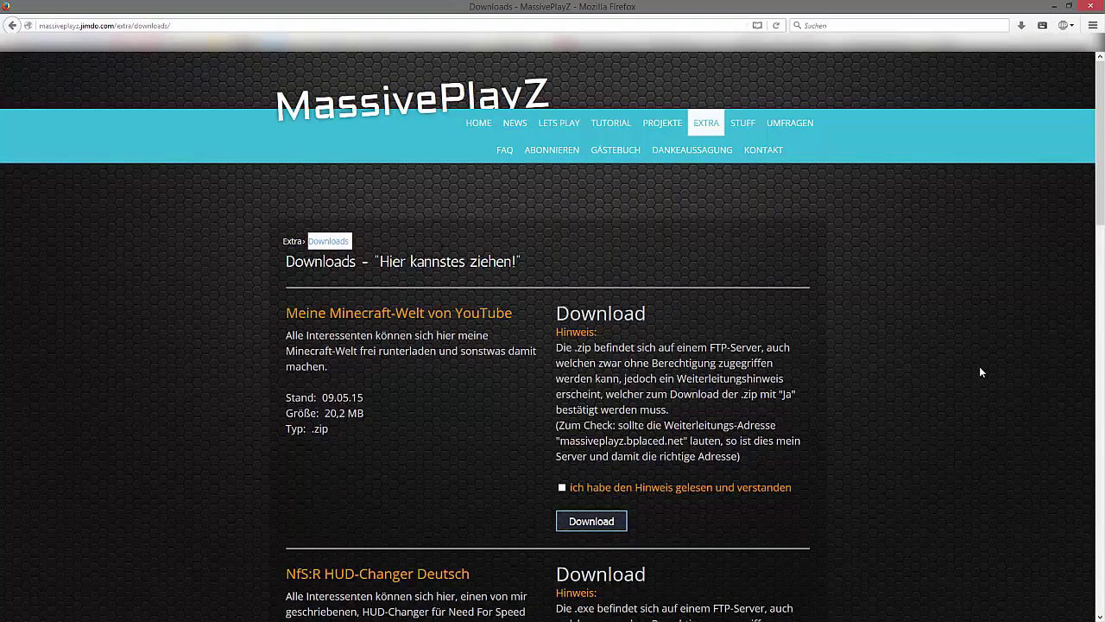
# Accept the notice under the Sims 3 "Mods"-Ordner entry, start its download, and return to that entry on the reloaded page
pyautogui.moveTo(1100, 202); pyautogui.dragTo(1049, 303)
pyautogui.scroll(7, 1049, 302)
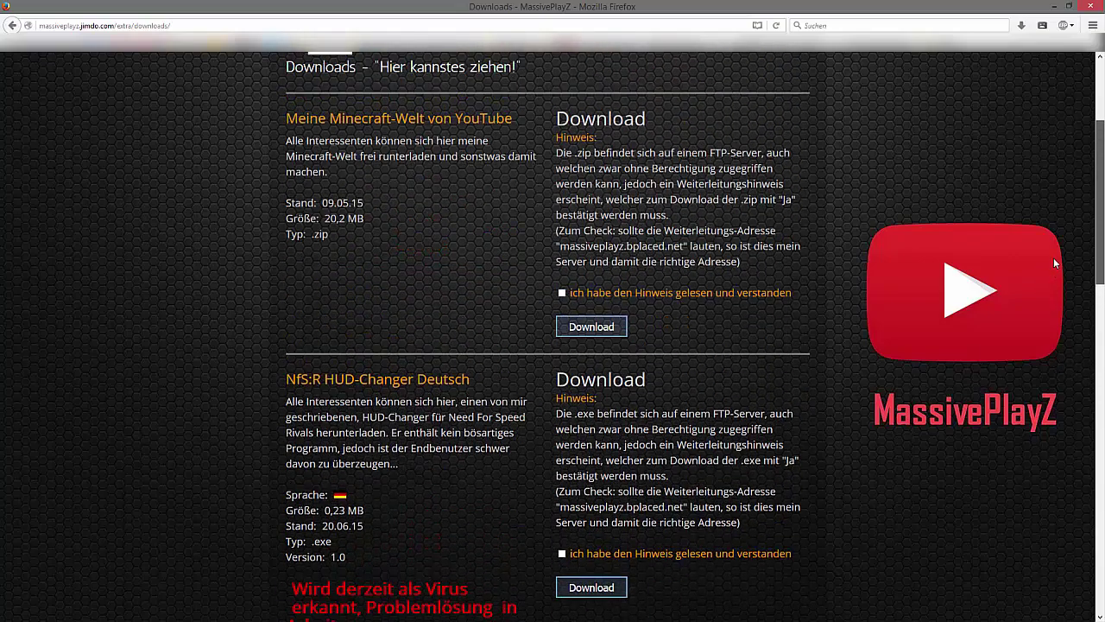
pyautogui.scroll(-2, 1052, 257)
pyautogui.scroll(2, 1057, 263)
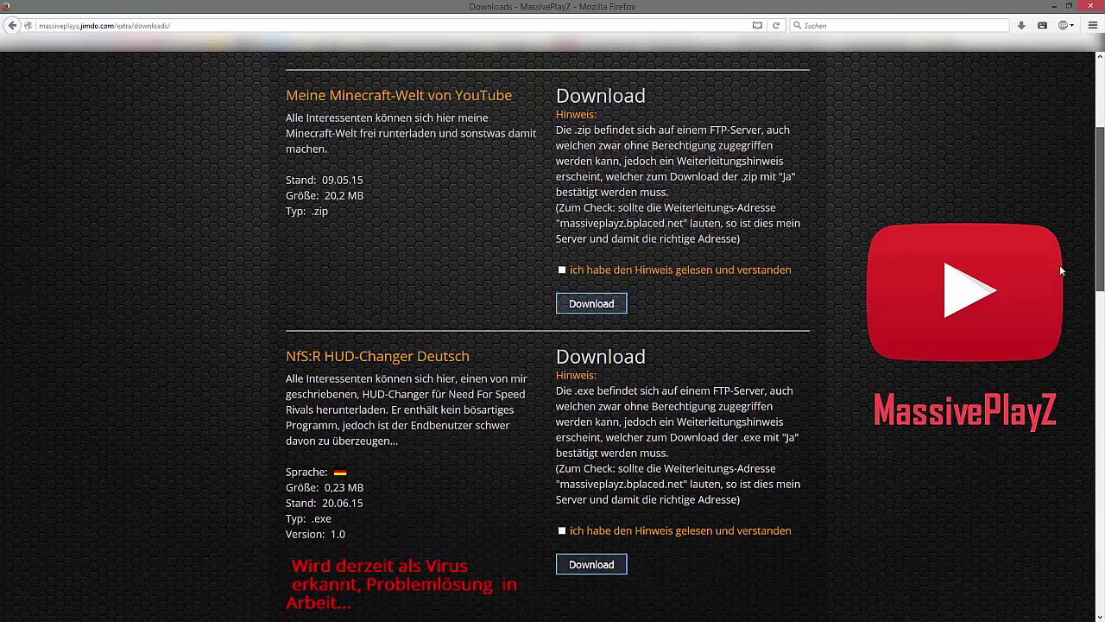
pyautogui.scroll(-3, 1061, 270)
pyautogui.scroll(2, 1063, 282)
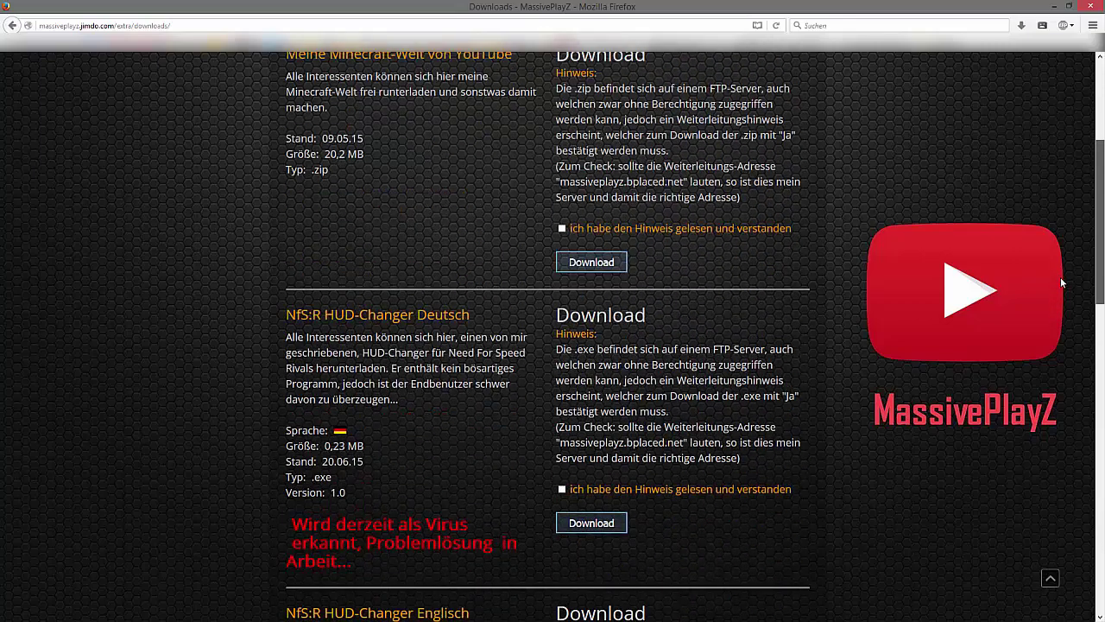
pyautogui.scroll(-4, 1063, 294)
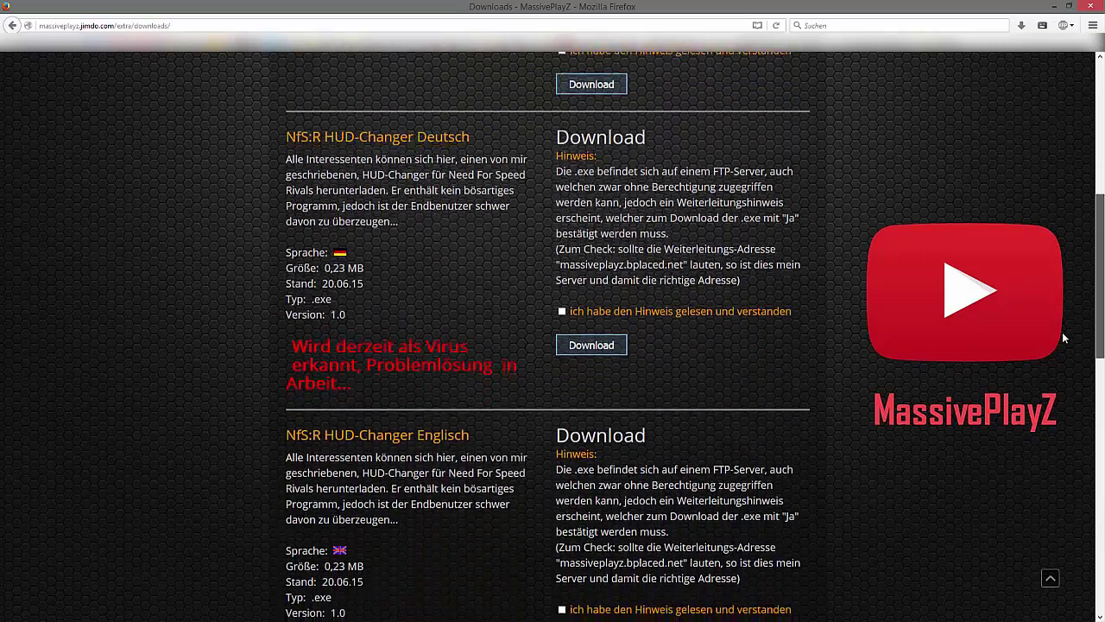
pyautogui.scroll(-8, 1068, 363)
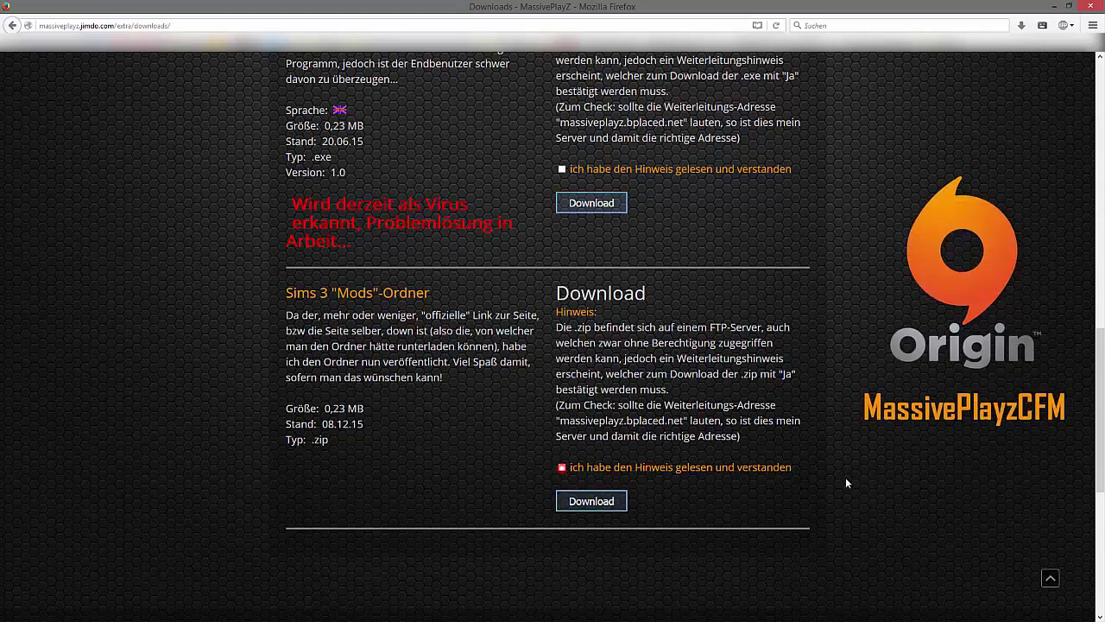
pyautogui.click(563, 469)
pyautogui.click(575, 502)
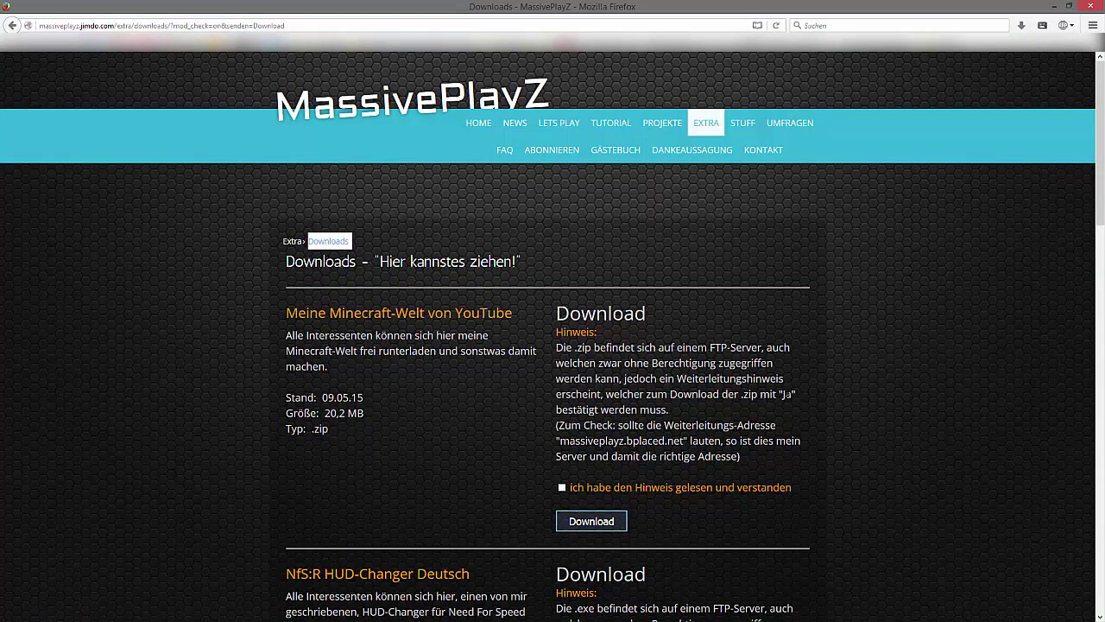
pyautogui.scroll(-5, 788, 406)
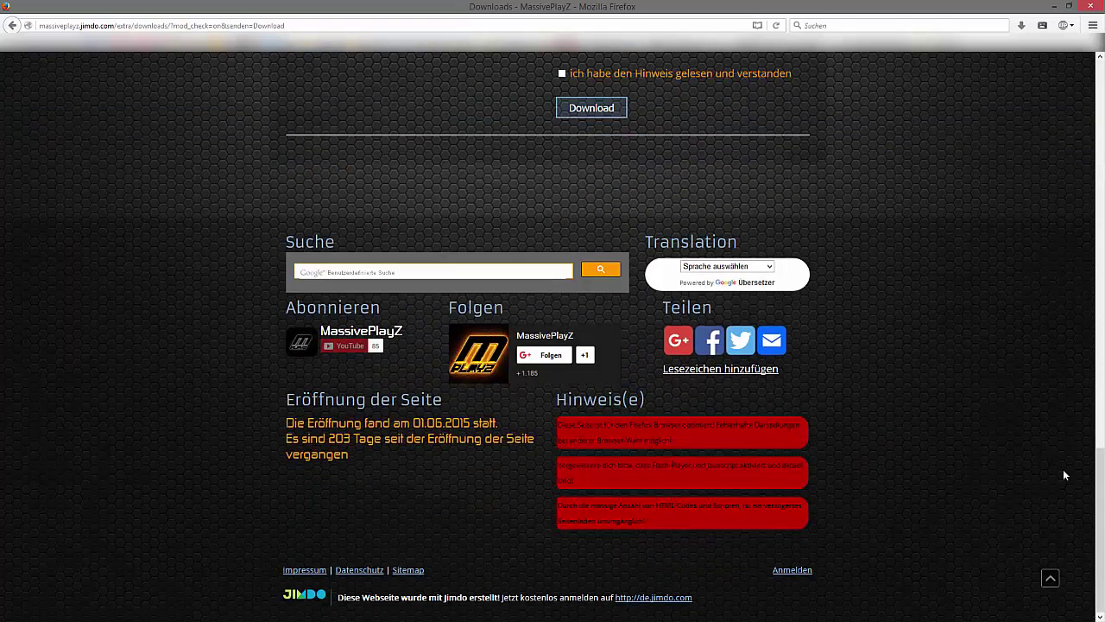
pyautogui.moveTo(1100, 522); pyautogui.dragTo(1100, 388)
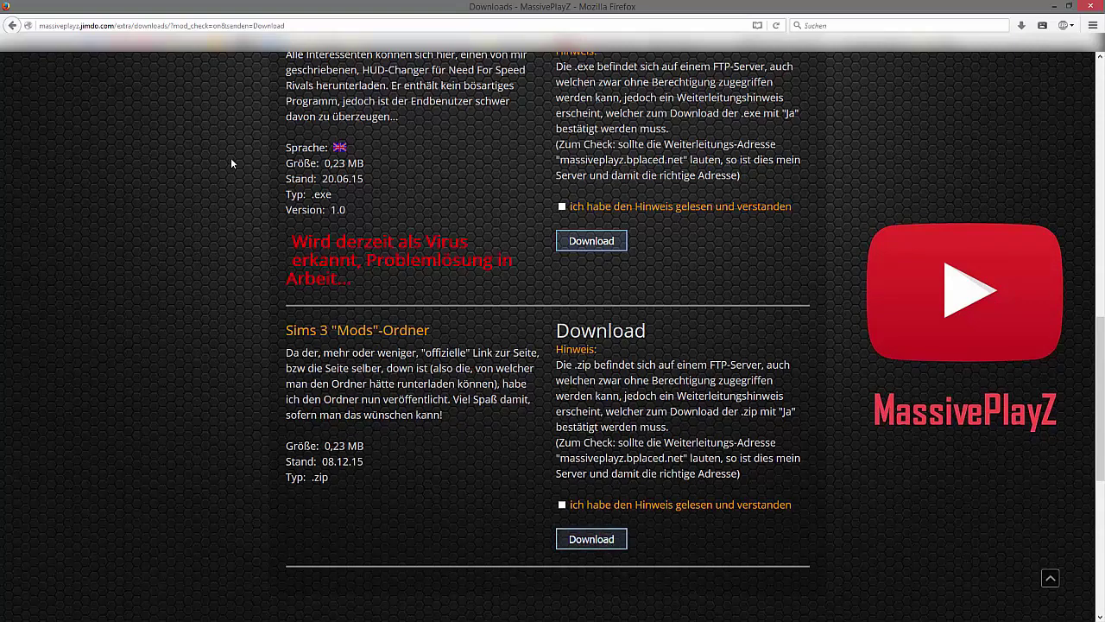
pyautogui.click(249, 26)
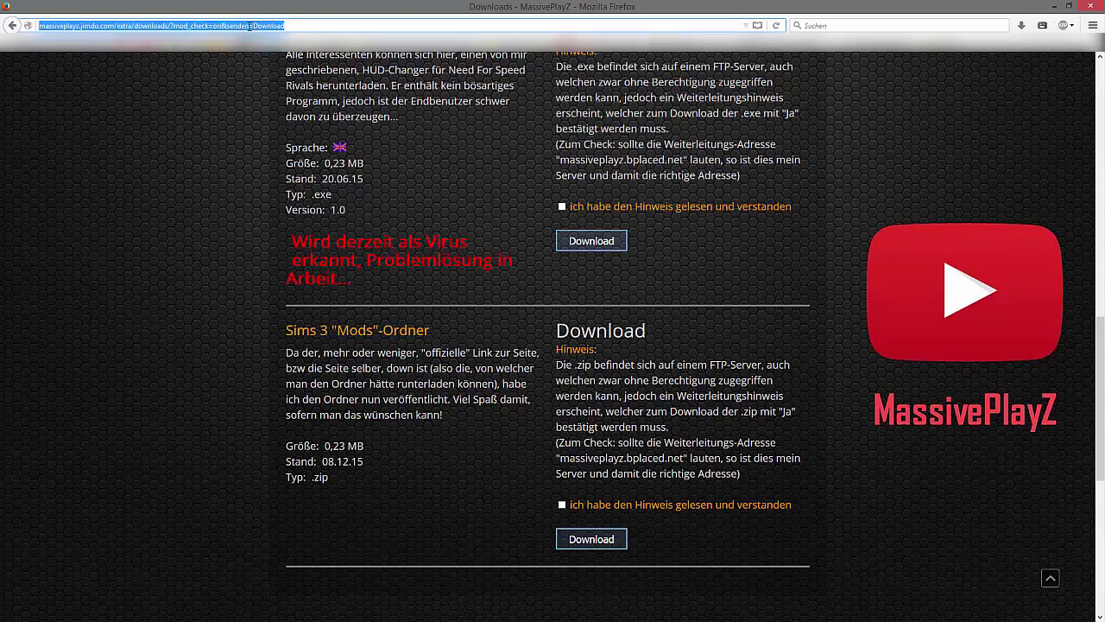
pyautogui.click(302, 24)
pyautogui.moveTo(304, 24); pyautogui.dragTo(35, 25)
pyautogui.write('bplaced')
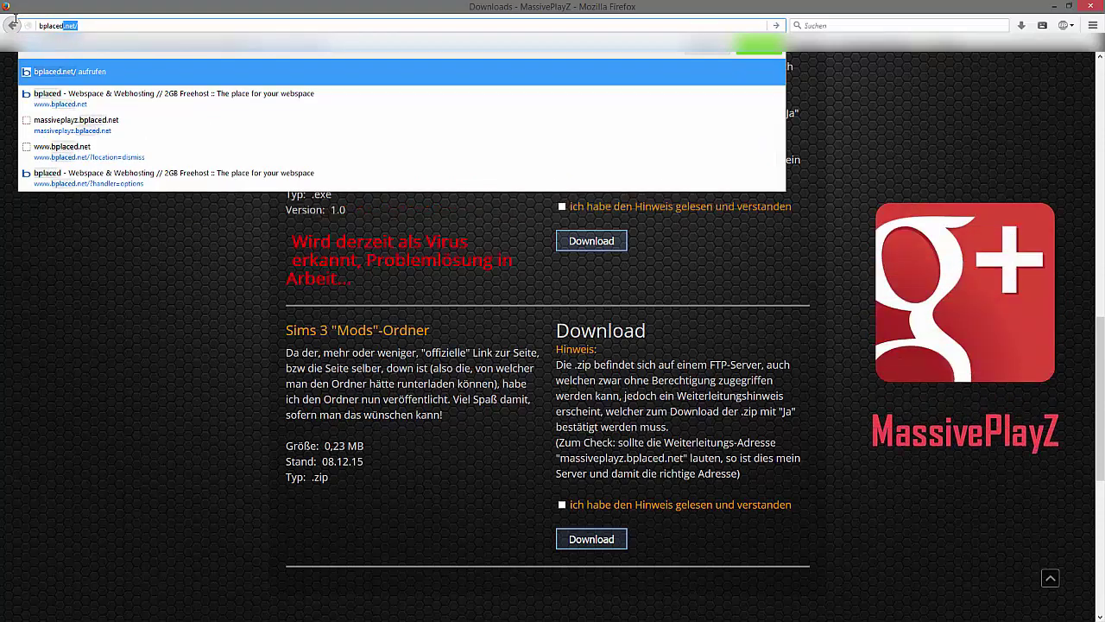
pyautogui.write('.net')
pyautogui.press('Delete')
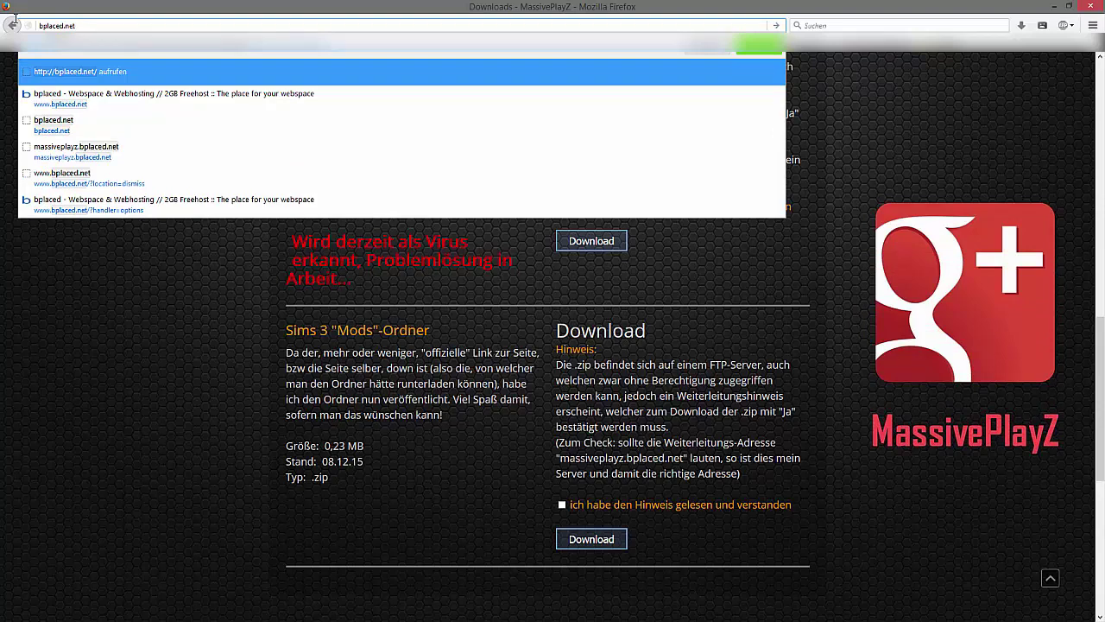
pyautogui.write('mods')
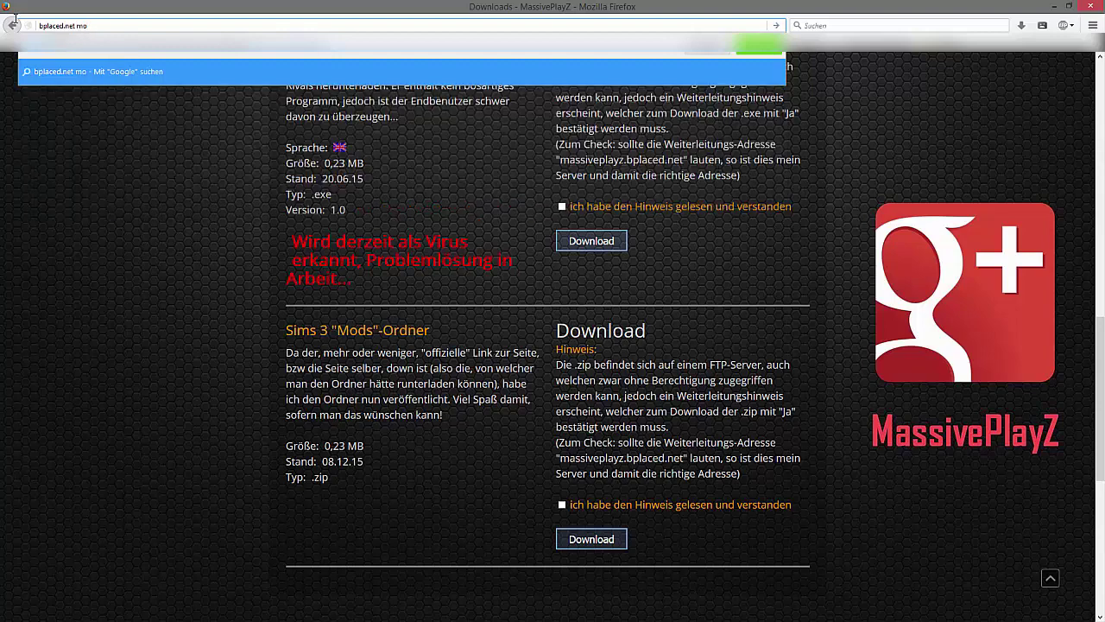
pyautogui.press('BackSpace')
pyautogui.press('BackSpace')
pyautogui.press('BackSpace')
pyautogui.press('BackSpace')
pyautogui.press('BackSpace')
pyautogui.press('BackSpace')
pyautogui.press('BackSpace')
pyautogui.press('BackSpace')
pyautogui.press('BackSpace')
pyautogui.press('BackSpace')
pyautogui.press('BackSpace')
pyautogui.press('BackSpace')
pyautogui.press('BackSpace')
pyautogui.press('BackSpace')
pyautogui.press('BackSpace')
pyautogui.press('BackSpace')
pyautogui.write('m')
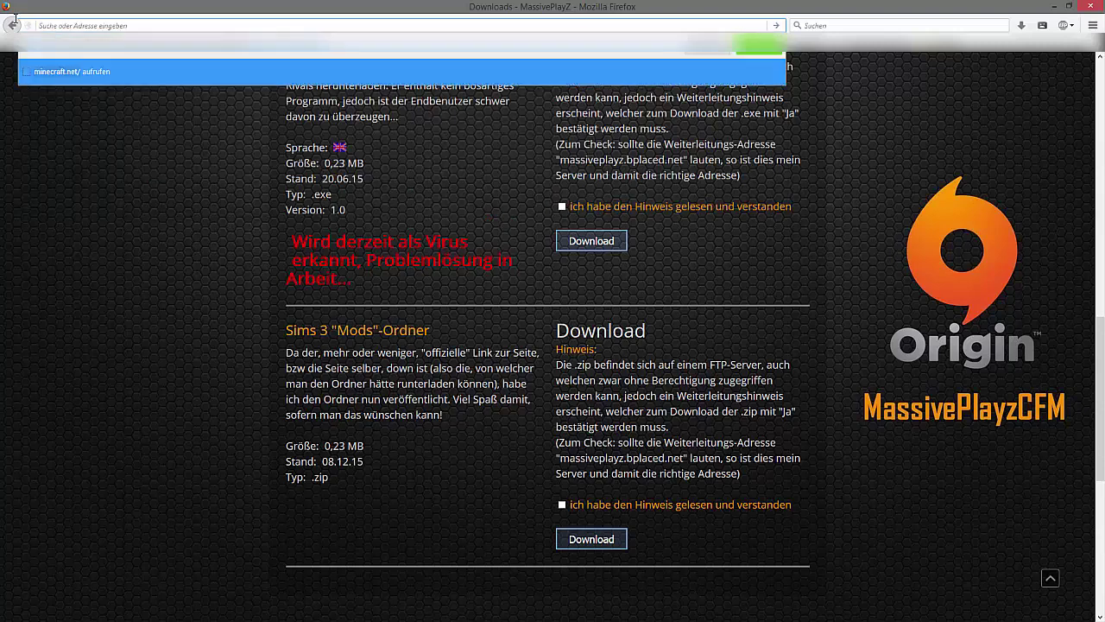
pyautogui.press('Down')
pyautogui.press('Down')
pyautogui.press('Down')
pyautogui.press('Down')
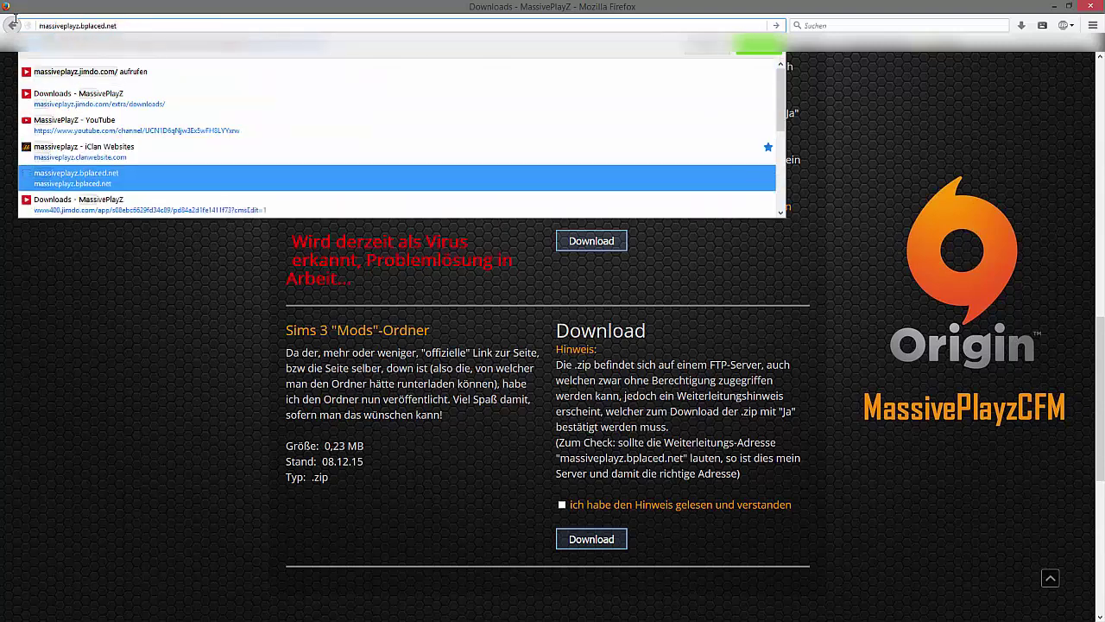
pyautogui.write('/')
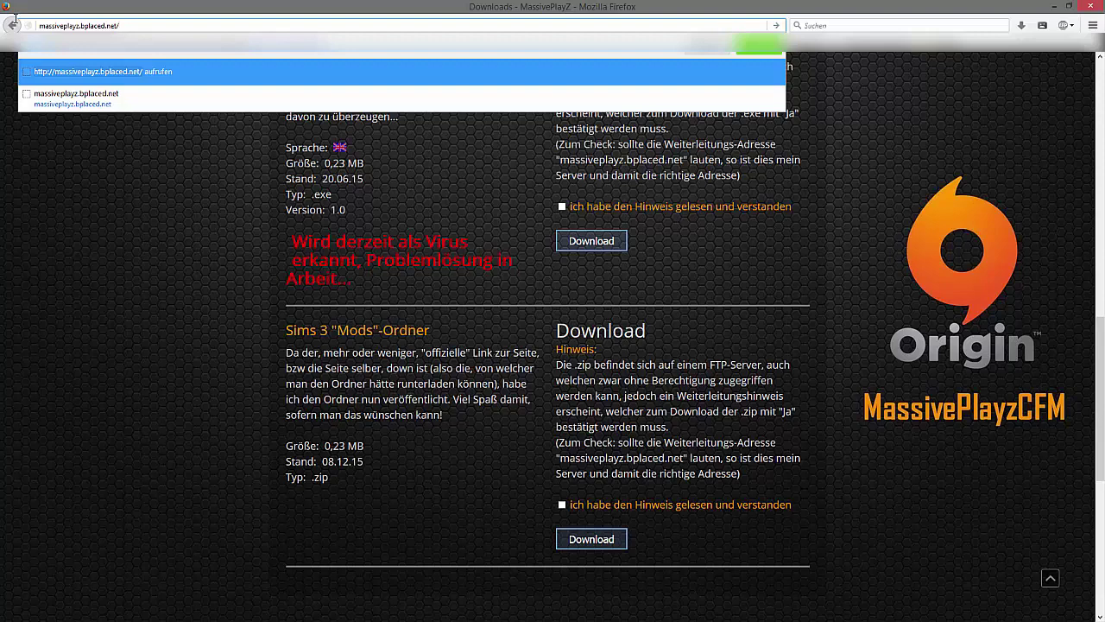
pyautogui.write('date')
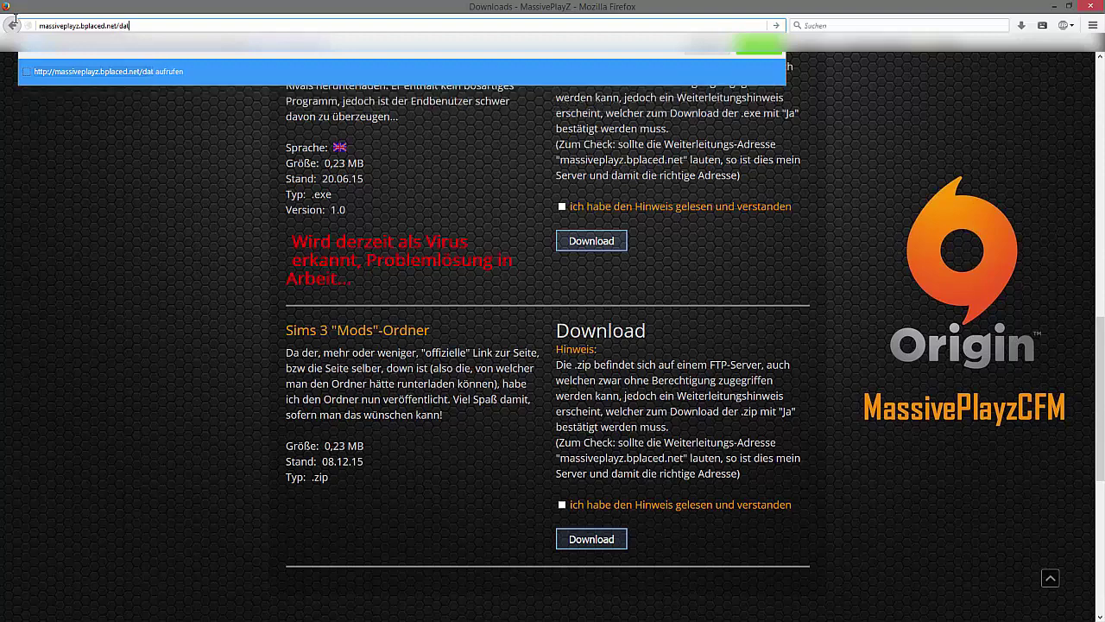
pyautogui.press('BackSpace')
pyautogui.press('BackSpace')
pyautogui.press('BackSpace')
pyautogui.press('BackSpace')
pyautogui.press('BackSpace')
pyautogui.press('BackSpace')
pyautogui.press('BackSpace')
pyautogui.press('BackSpace')
pyautogui.press('BackSpace')
pyautogui.press('BackSpace')
pyautogui.press('BackSpace')
pyautogui.press('BackSpace')
pyautogui.press('BackSpace')
pyautogui.press('BackSpace')
pyautogui.press('BackSpace')
pyautogui.press('BackSpace')
pyautogui.press('BackSpace')
pyautogui.press('BackSpace')
pyautogui.press('BackSpace')
pyautogui.press('BackSpace')
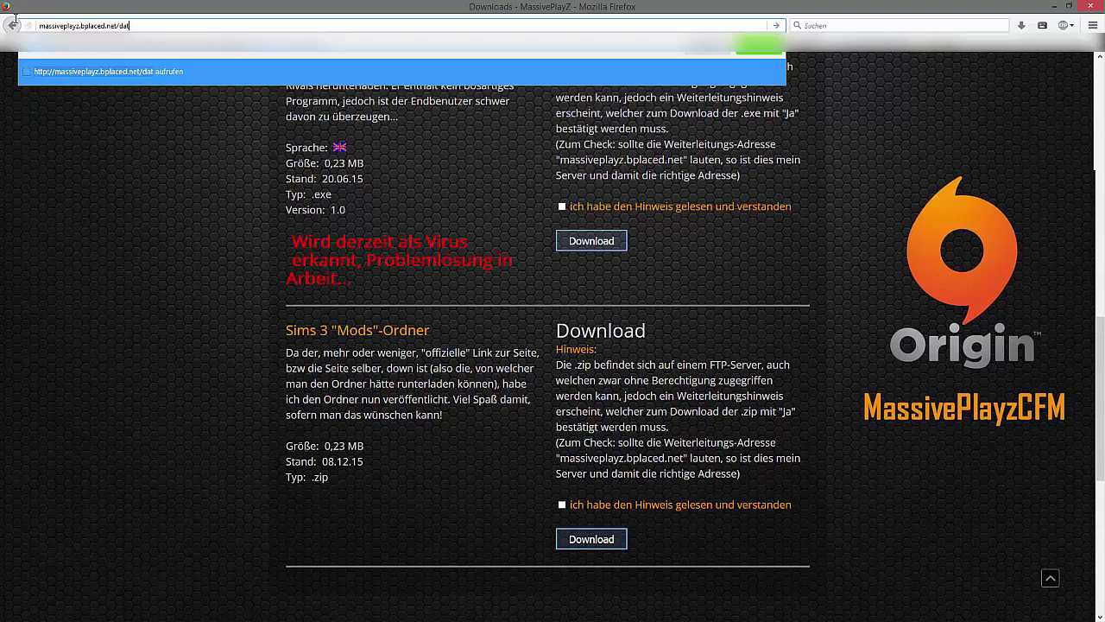
# Examine the Sims 3 "Mods"-Ordner entry and its download notice on the downloads page
pyautogui.click(103, 351)
pyautogui.scroll(-10, 294, 385)
pyautogui.scroll(12, 578, 547)
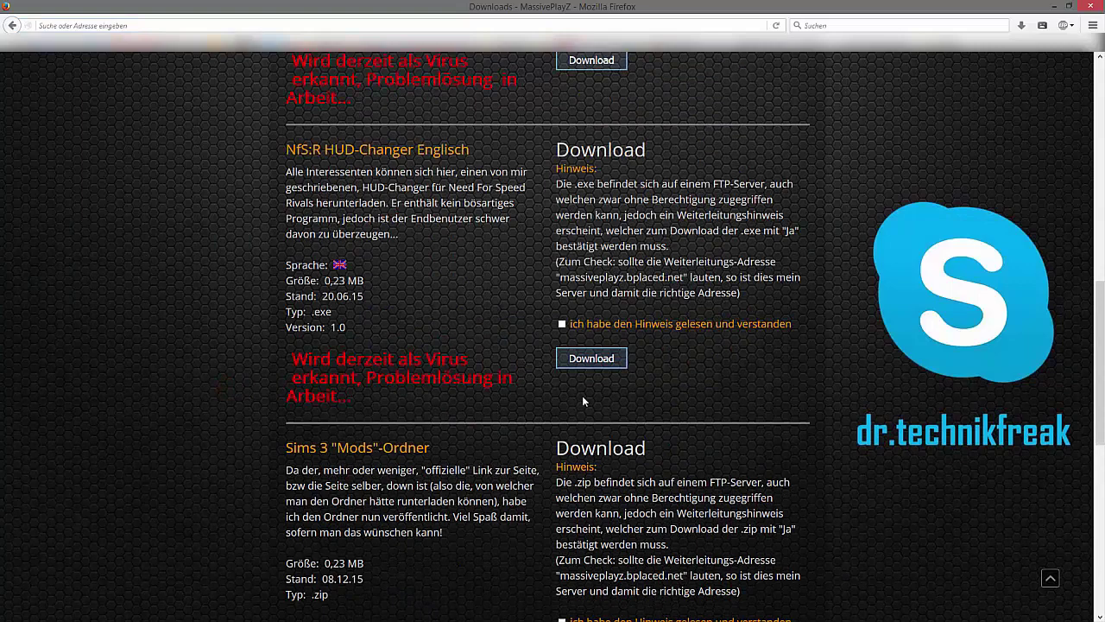
pyautogui.scroll(-4, 624, 460)
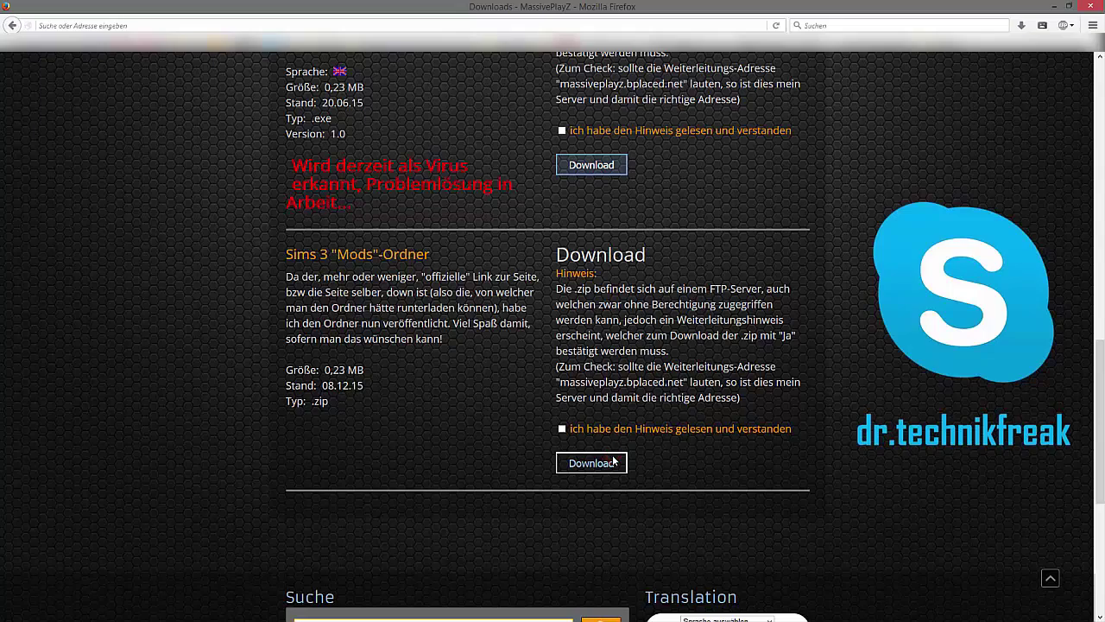
pyautogui.press('Home')
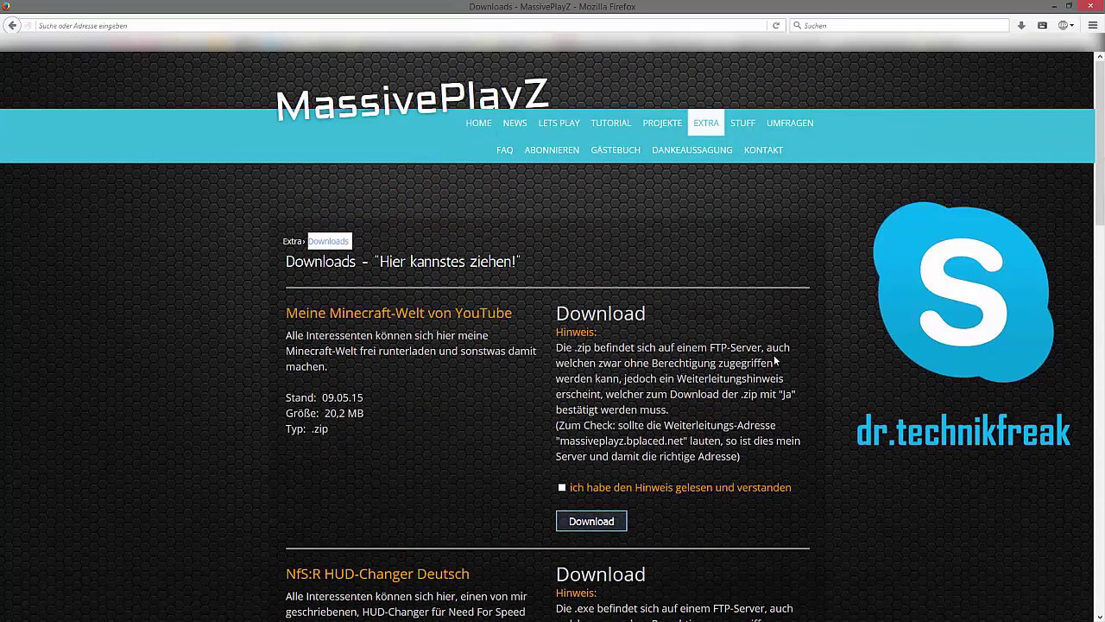
pyautogui.press('End')
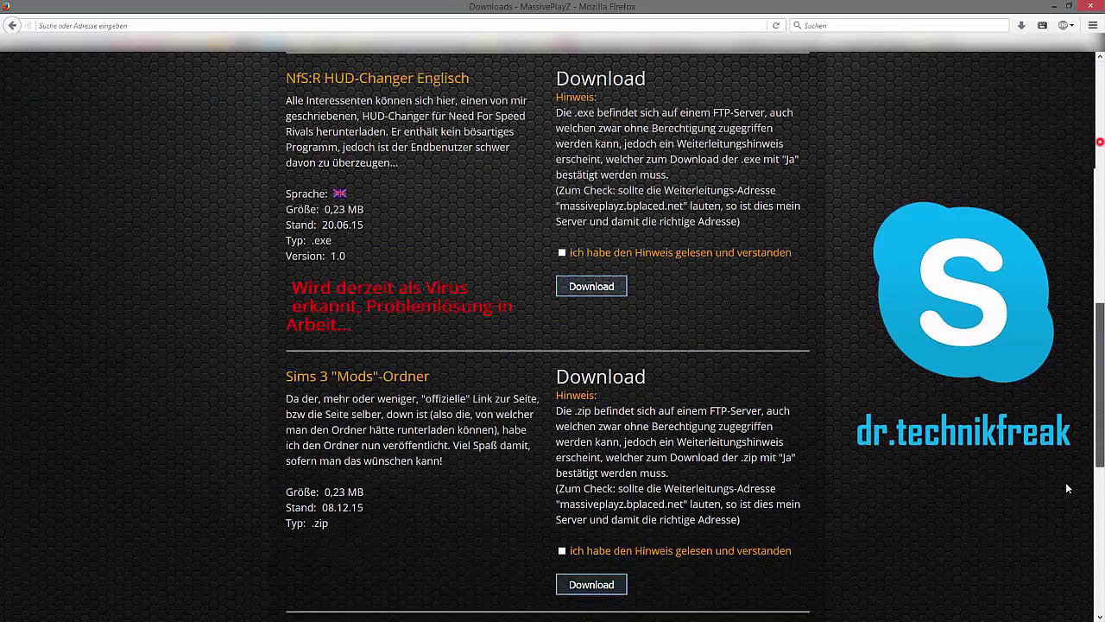
pyautogui.click(612, 238)
pyautogui.moveTo(1100, 497); pyautogui.dragTo(1087, 401)
pyautogui.scroll(2, 1087, 400)
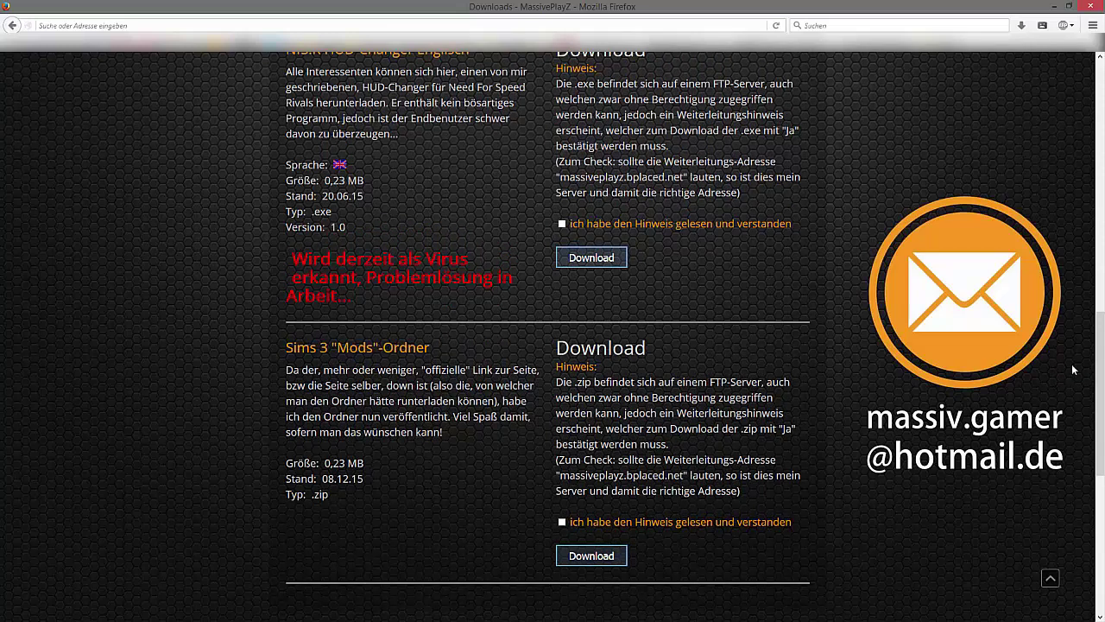
pyautogui.moveTo(1099, 425); pyautogui.dragTo(1100, 428)
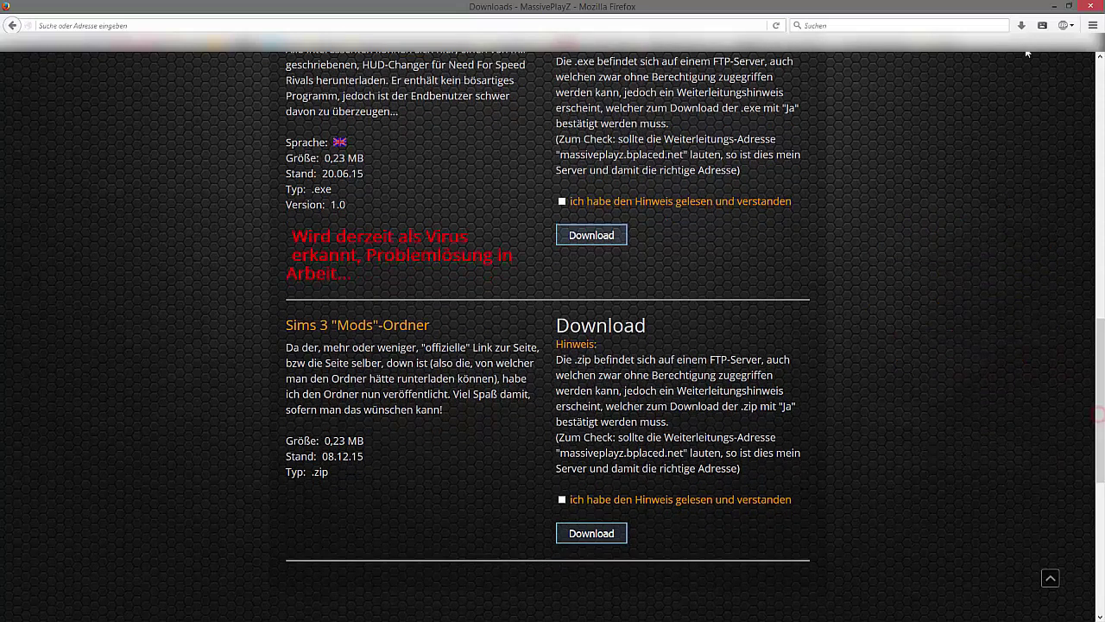
# Minimize the browser and go up from the Die Sims 3 folder to Computer in the folder window
pyautogui.click(1054, 5)
pyautogui.click(216, 275)
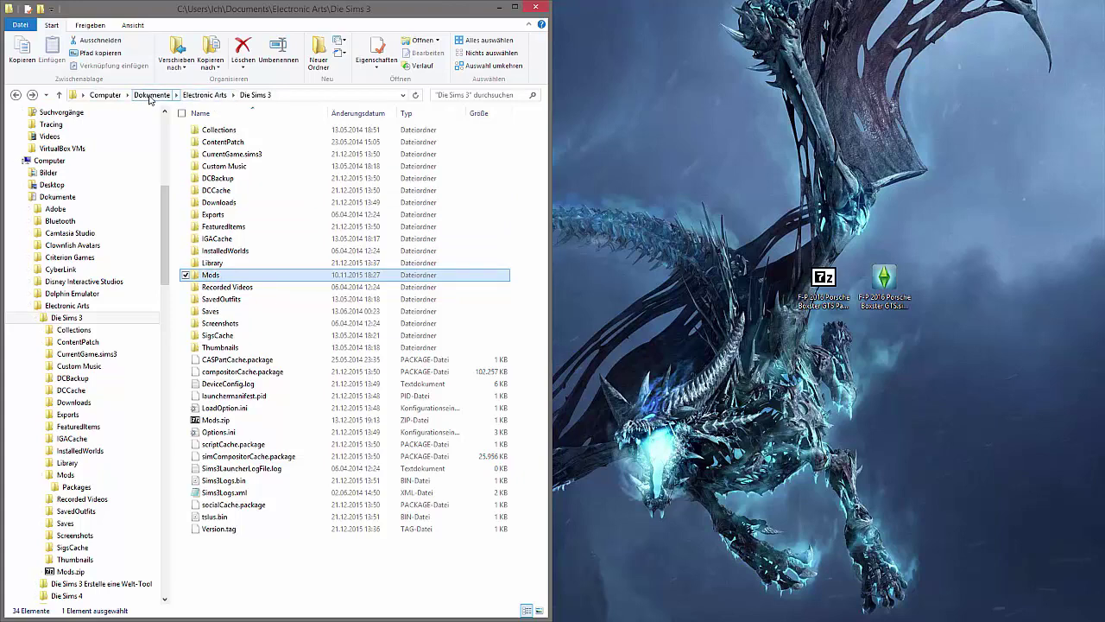
pyautogui.click(151, 95)
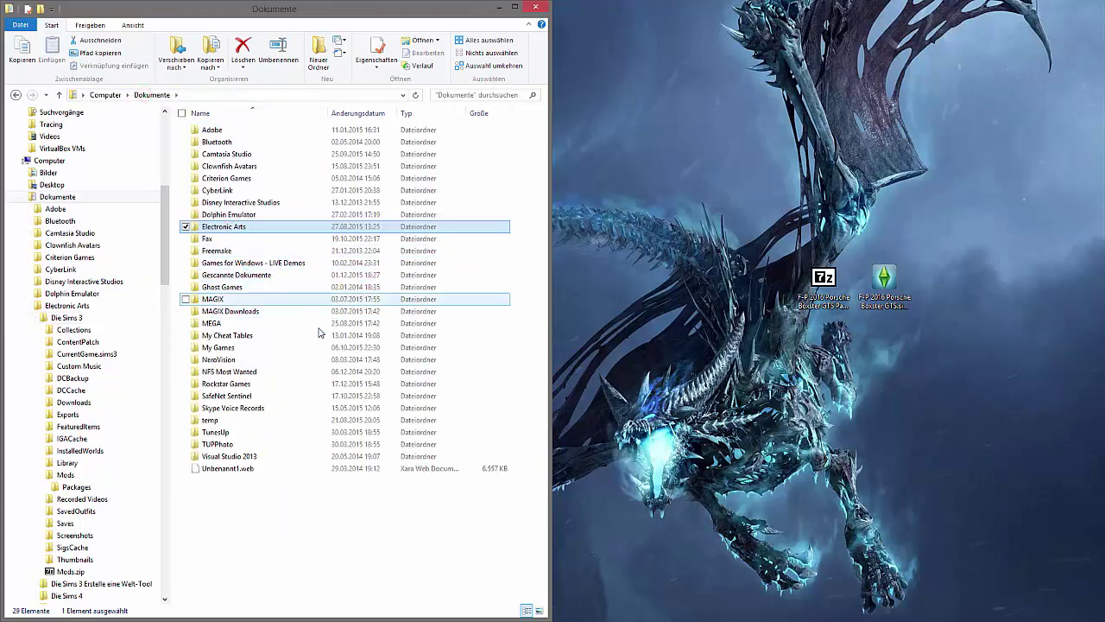
pyautogui.hotkey('alt', 'Left')
pyautogui.hotkey('alt', 'Up')
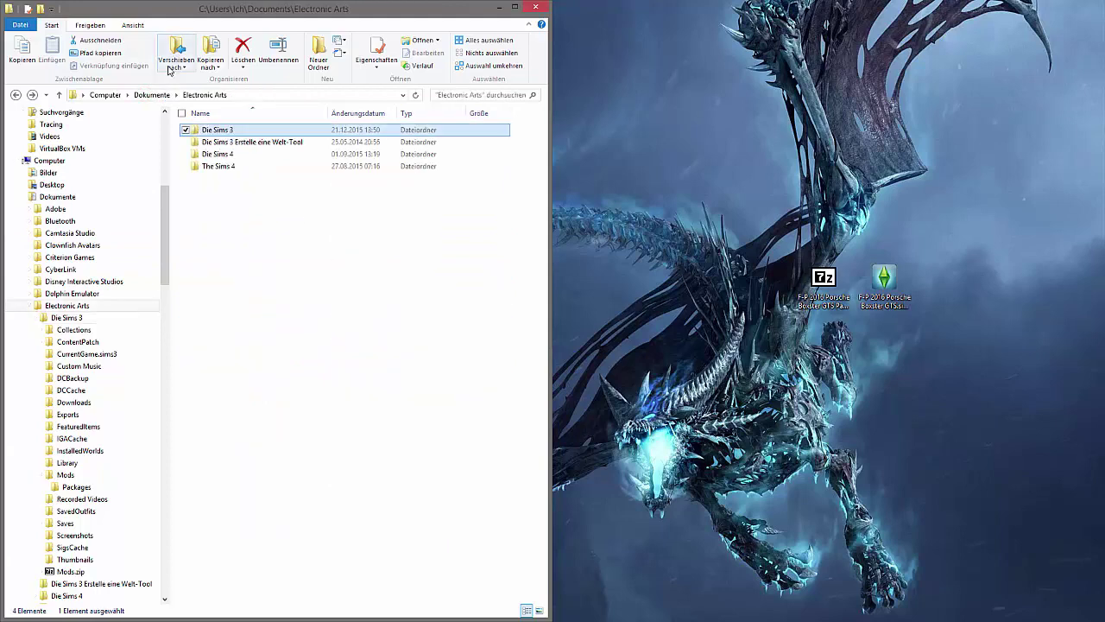
pyautogui.click(103, 95)
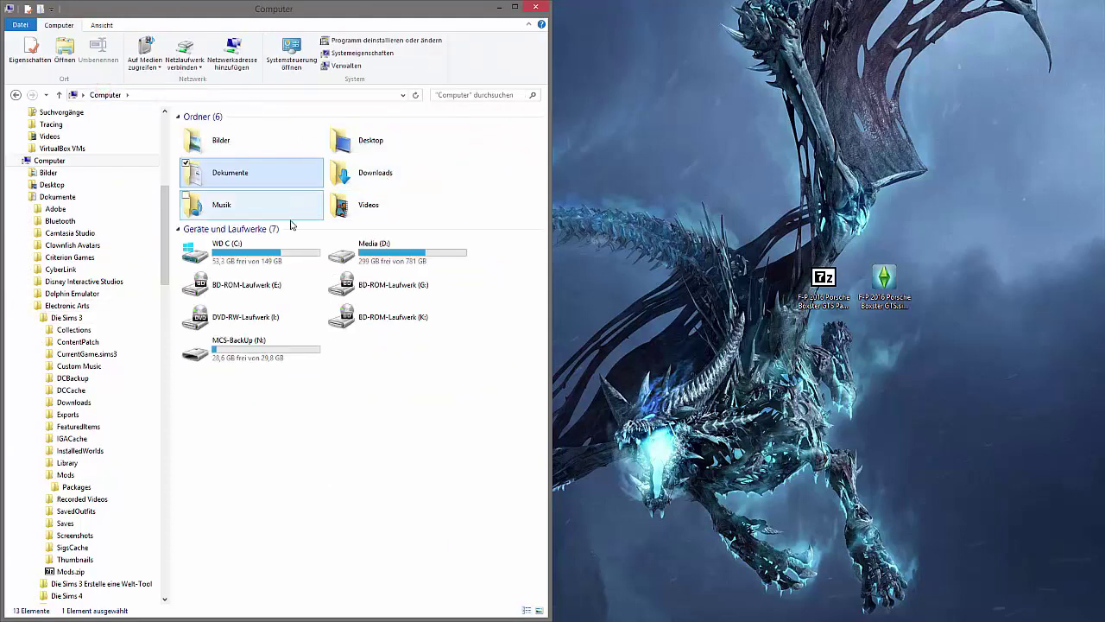
pyautogui.click(400, 400)
# Go from Computer through Dokumente and Electronic Arts into the Die Sims 3 folder
pyautogui.doubleClick(235, 176)
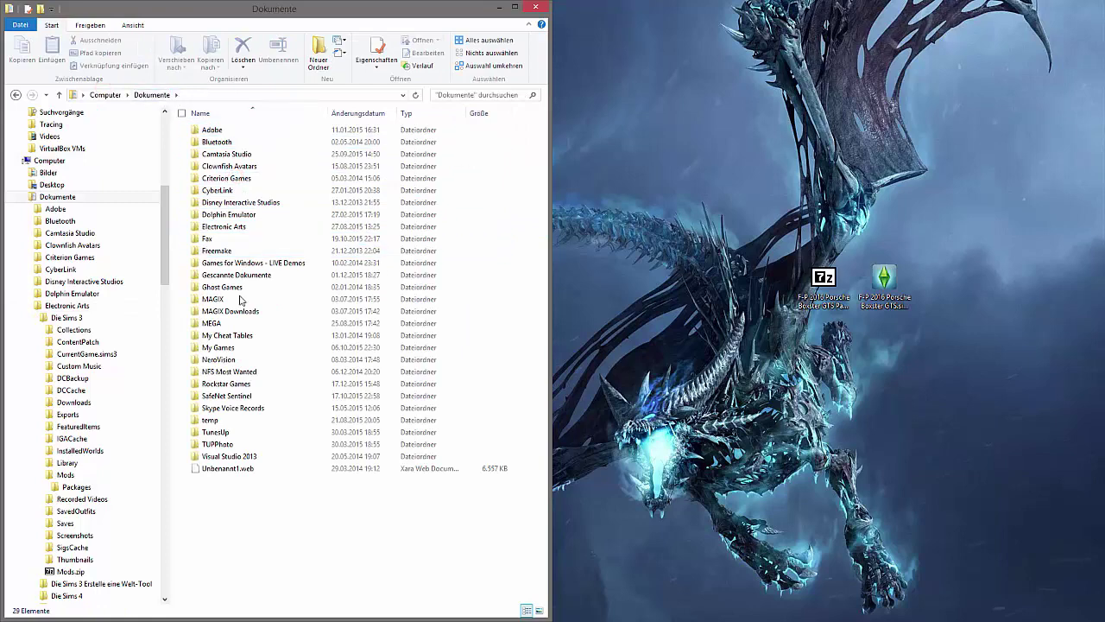
pyautogui.click(245, 226)
pyautogui.doubleClick(245, 226)
pyautogui.doubleClick(291, 128)
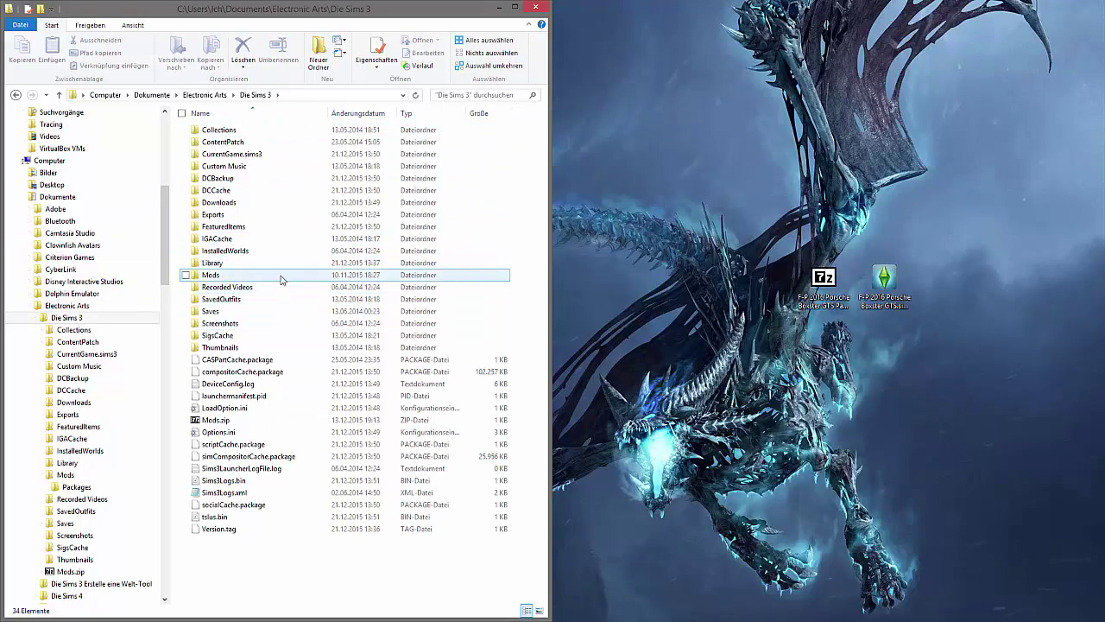
# Check the contents of the Packages folder inside Mods and return to the Die Sims 3 folder
pyautogui.doubleClick(280, 275)
pyautogui.click(258, 131)
pyautogui.doubleClick(258, 131)
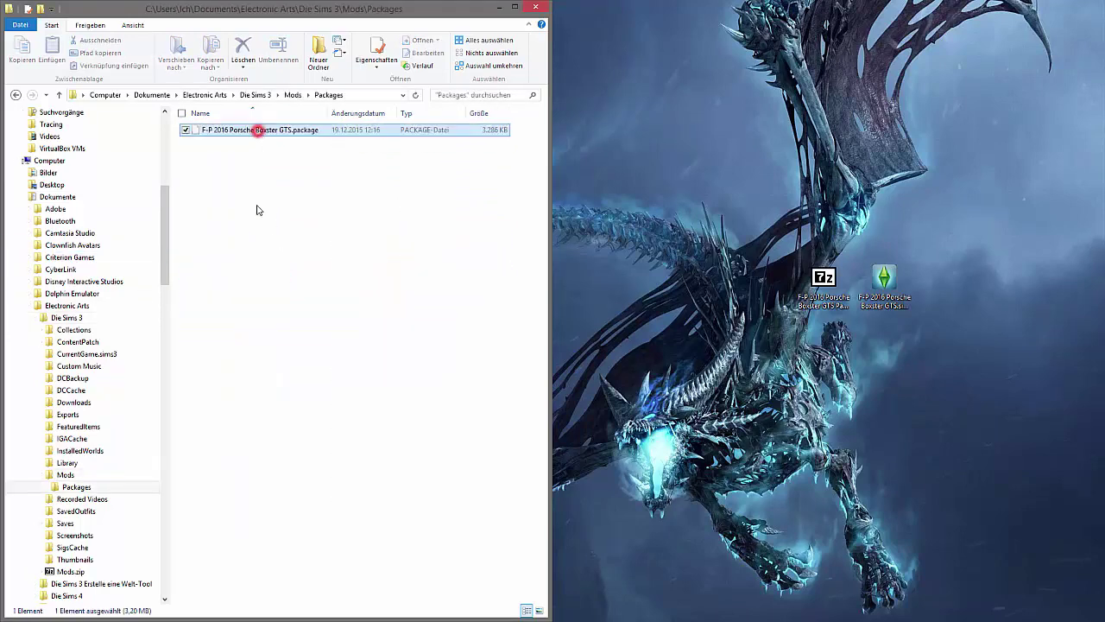
pyautogui.click(257, 276)
pyautogui.press('BackSpace')
pyautogui.press('BackSpace')
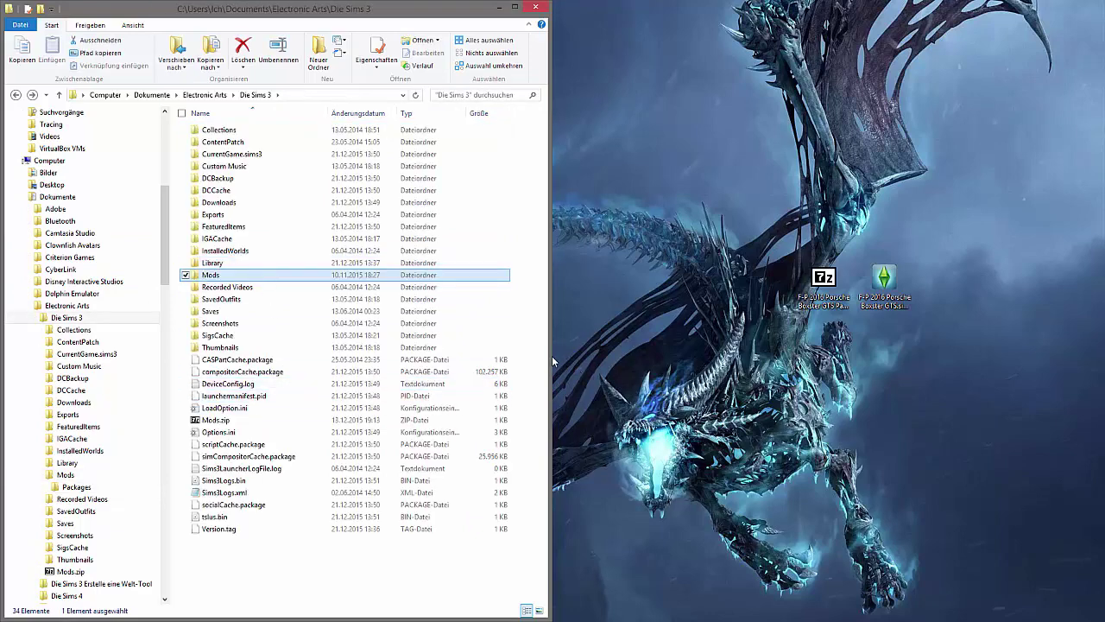
# Widen the Die Sims 3 folder window, select Mods.zip, and clear the selection
pyautogui.moveTo(549, 355); pyautogui.dragTo(683, 376)
pyautogui.click(650, 386)
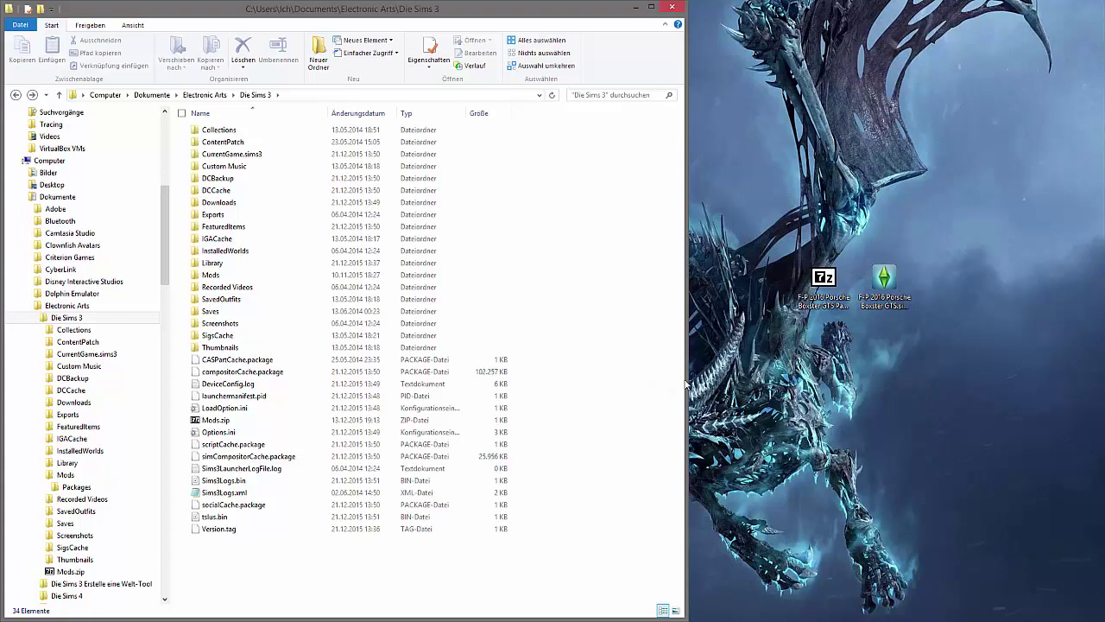
pyautogui.click(212, 421)
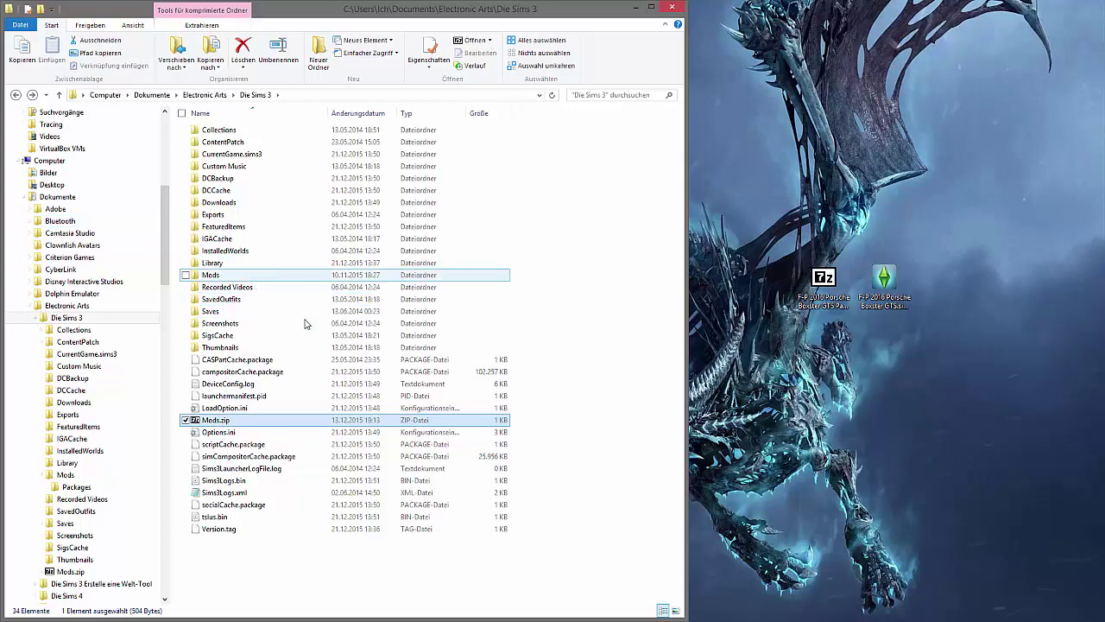
pyautogui.click(583, 413)
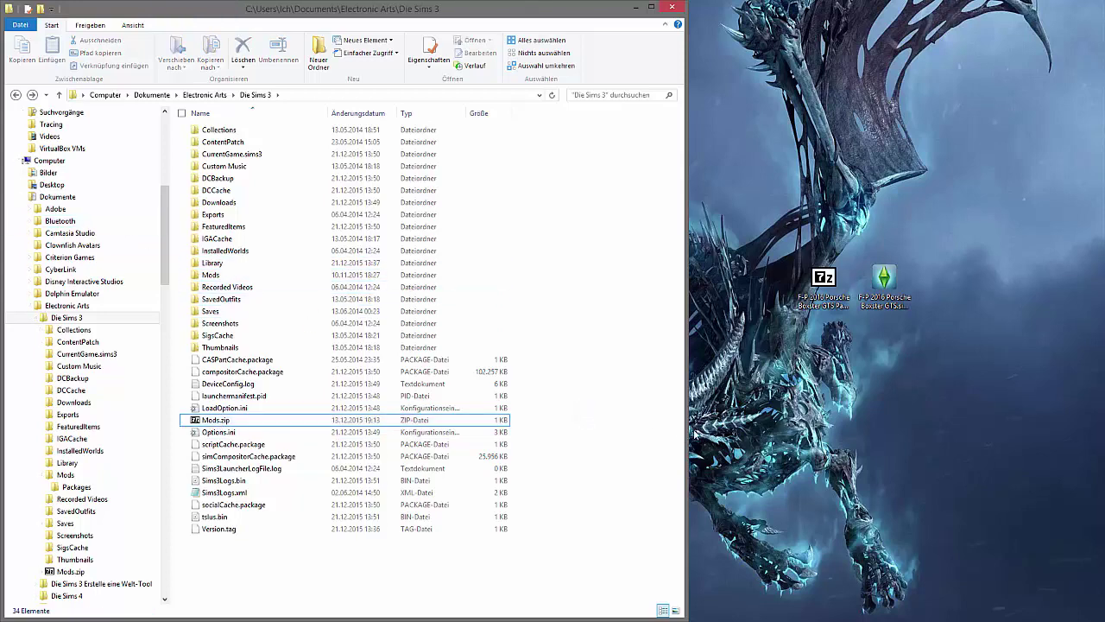